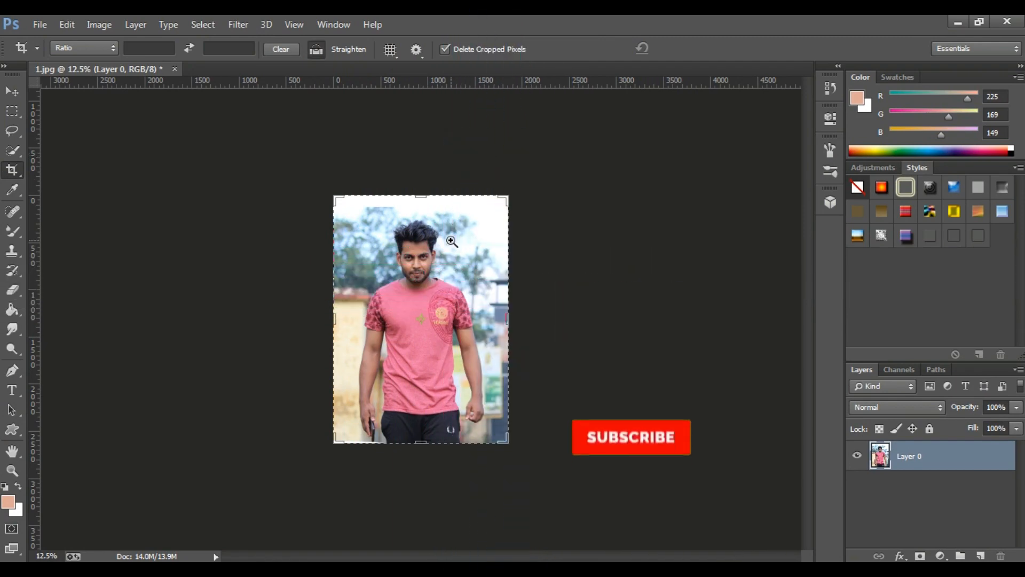
Step: Apply the Camera Raw filter's basic adjustments: Highlights -100, Whites -100, Blacks -23, Clarity +28, Contrast +23 and Shadows +49
scroll(453, 227, up, 2)
key(ctrl+minus)
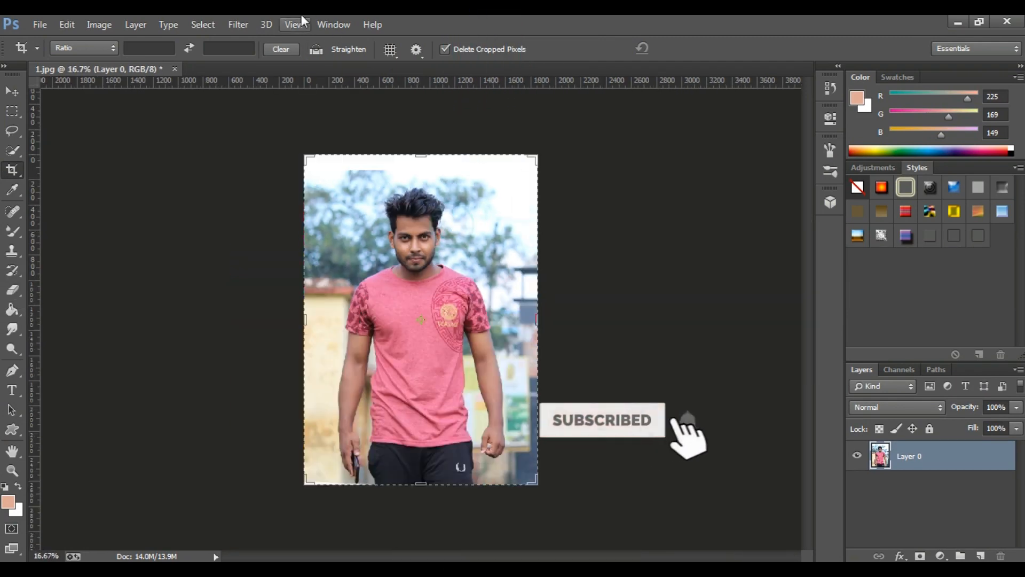
click(243, 22)
click(260, 109)
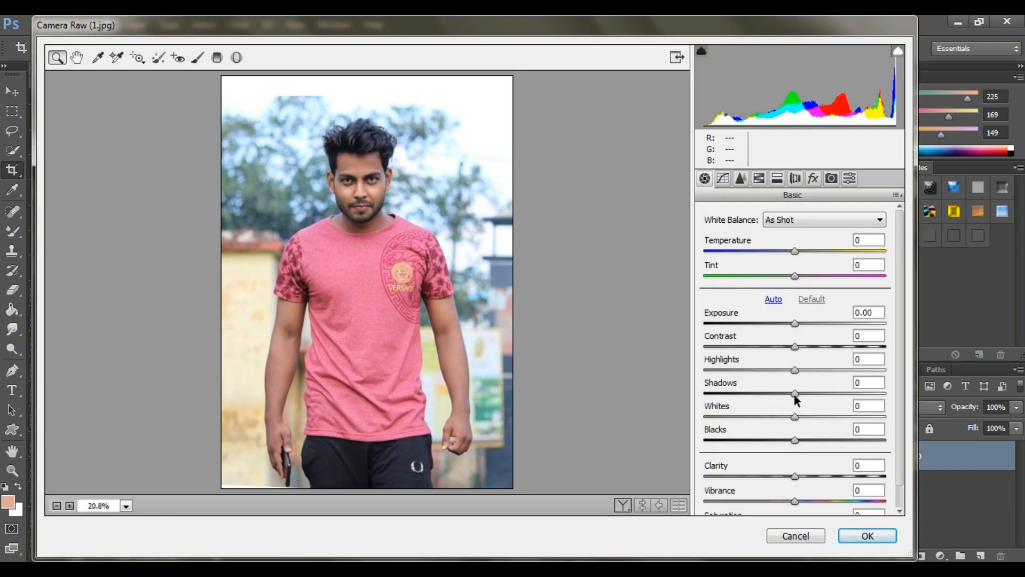
drag(793, 368, 703, 370)
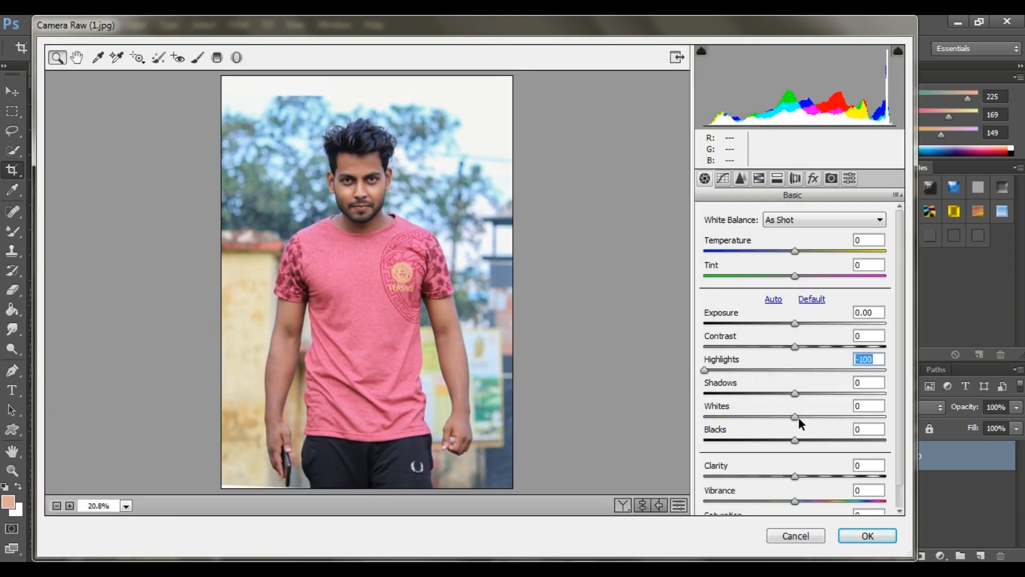
drag(794, 416, 667, 415)
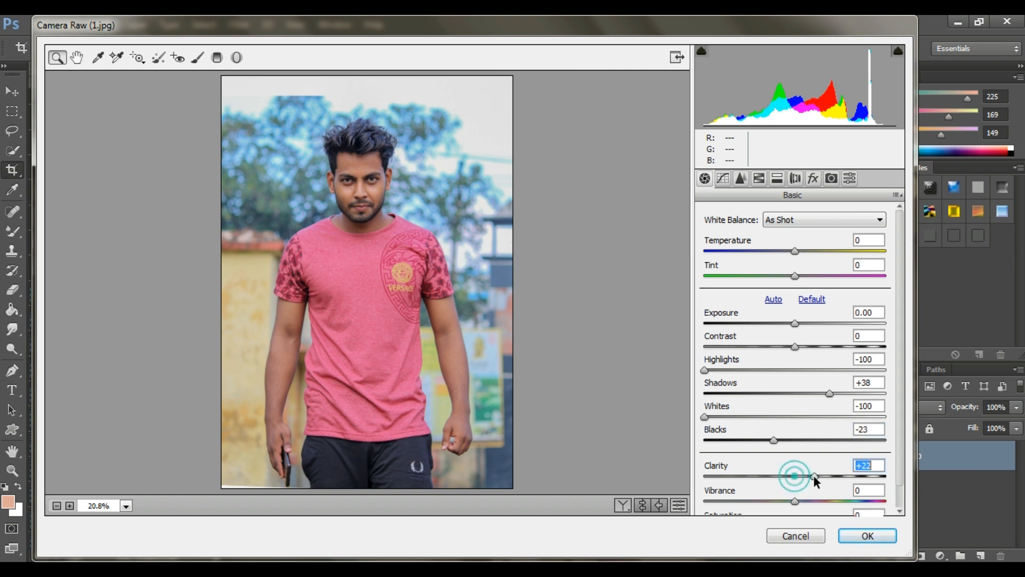
drag(814, 476, 819, 476)
drag(798, 347, 816, 348)
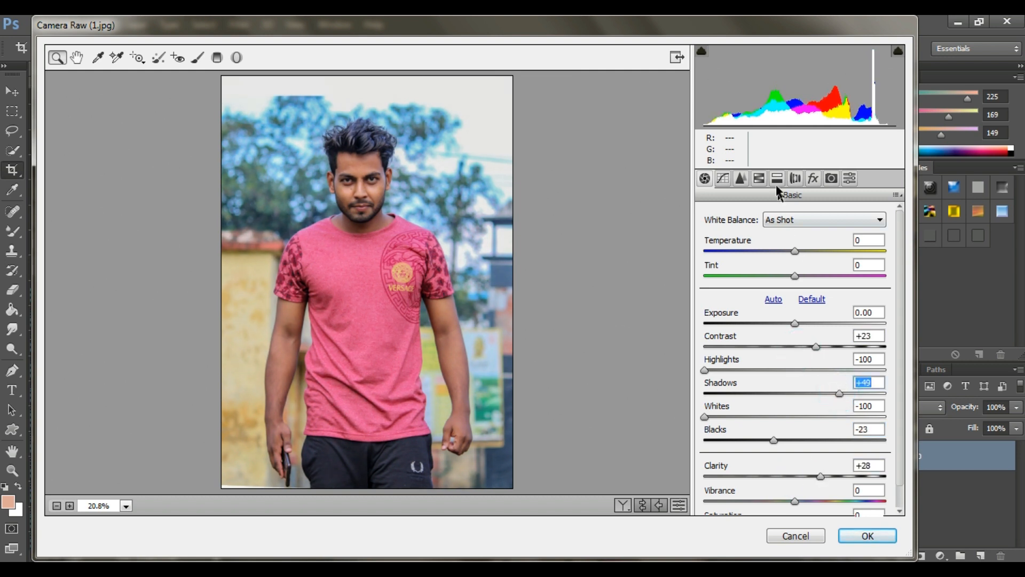
Step: Set HSL saturation to Oranges -20 and Blues -14, luminance to Oranges +23 and Reds +18, and apply the filter
click(759, 178)
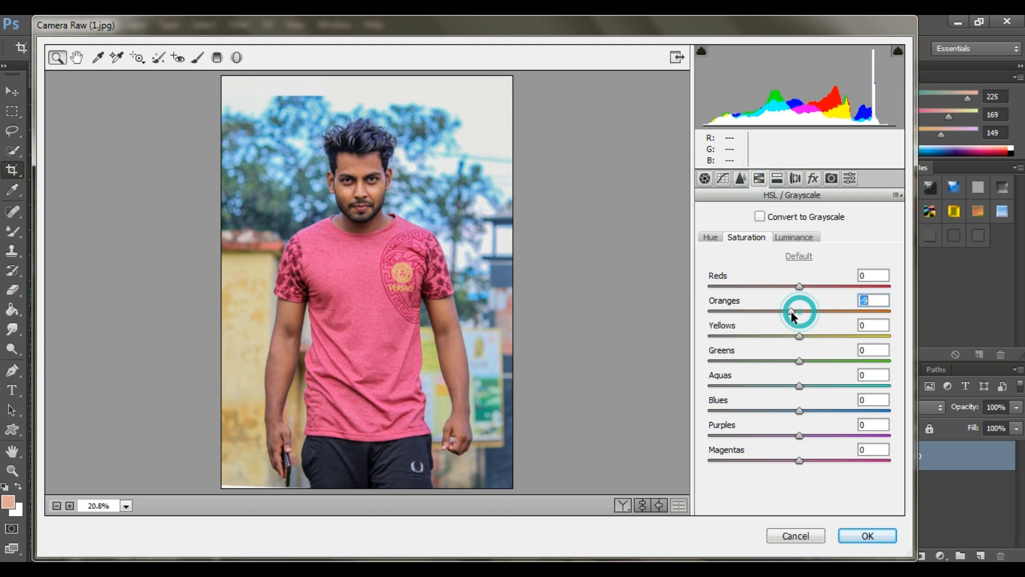
click(795, 239)
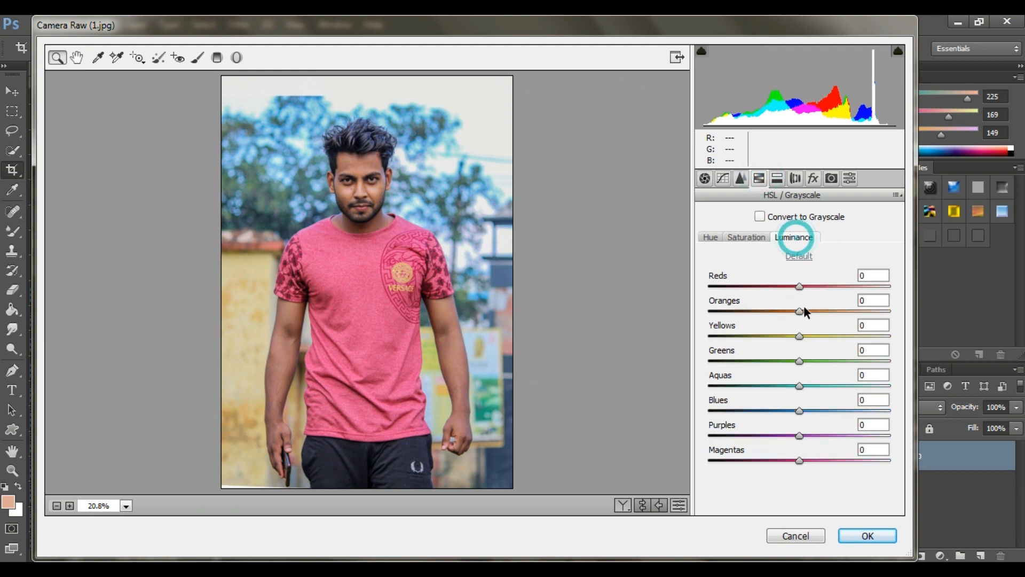
drag(801, 311, 813, 287)
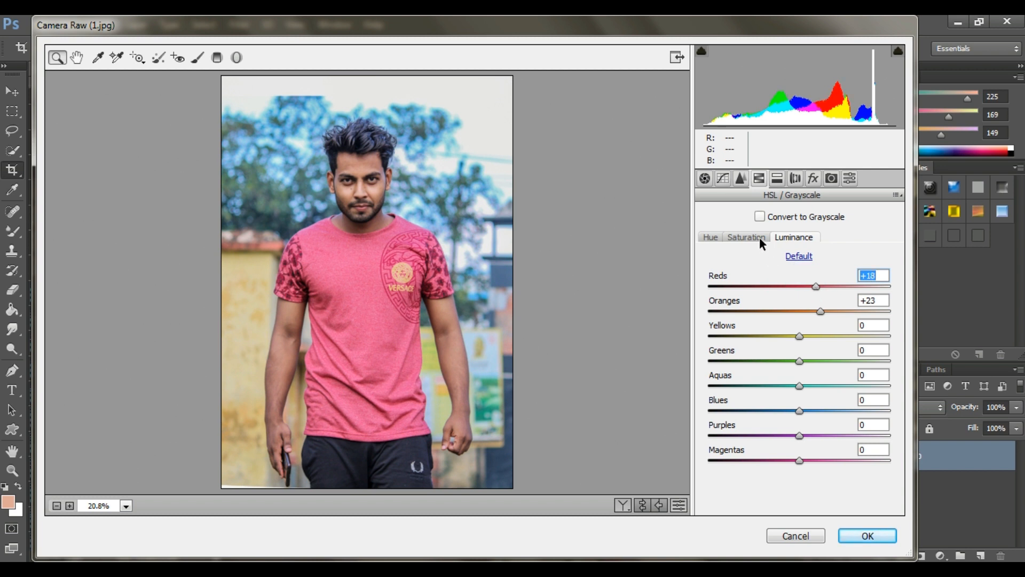
click(744, 239)
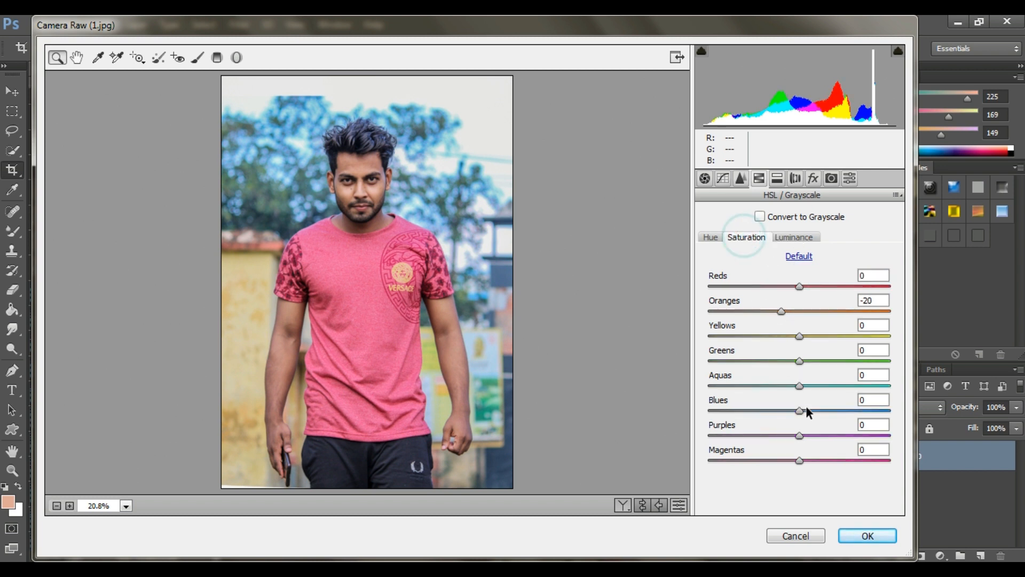
drag(801, 410, 789, 409)
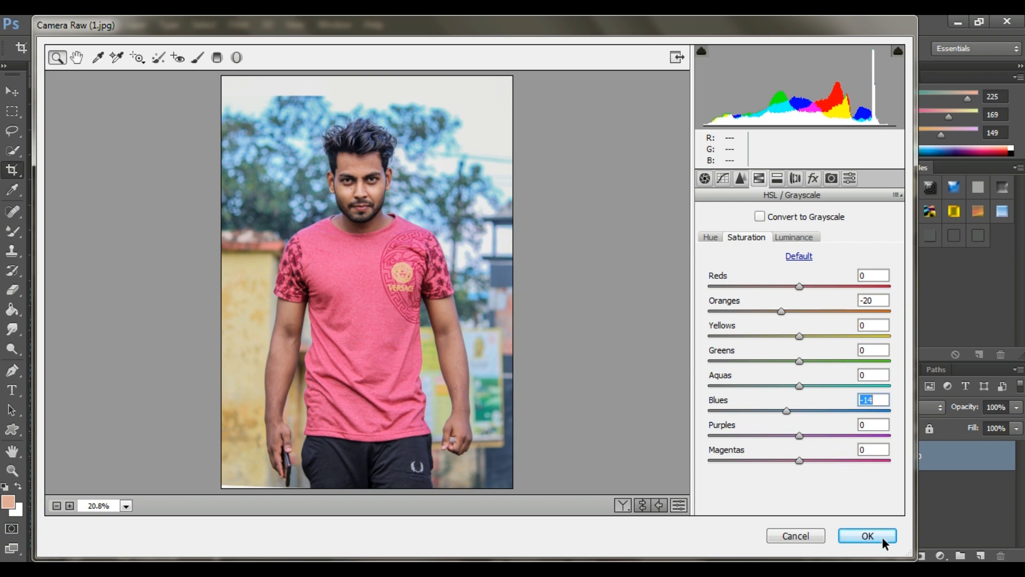
click(882, 537)
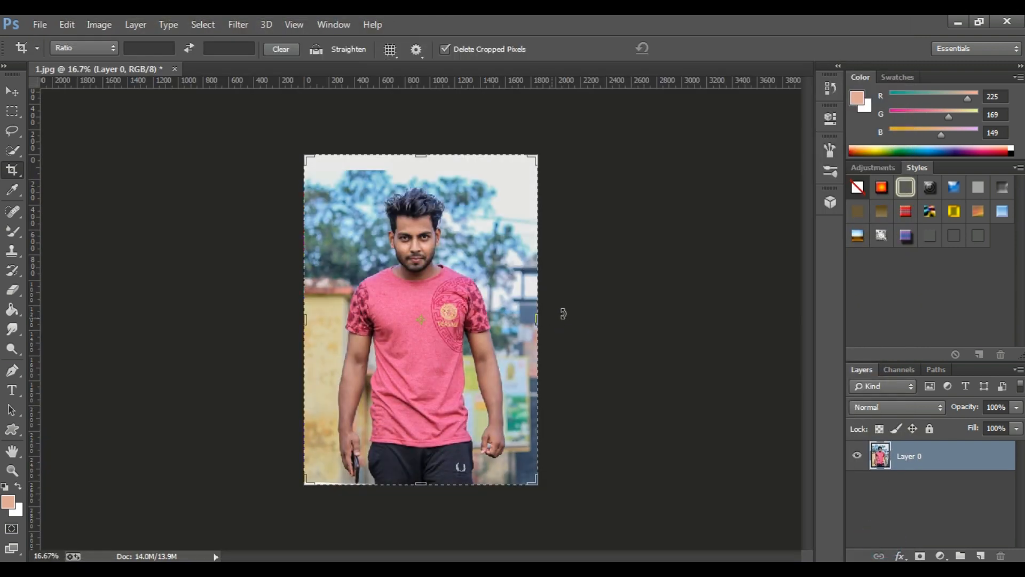
click(431, 205)
click(434, 227)
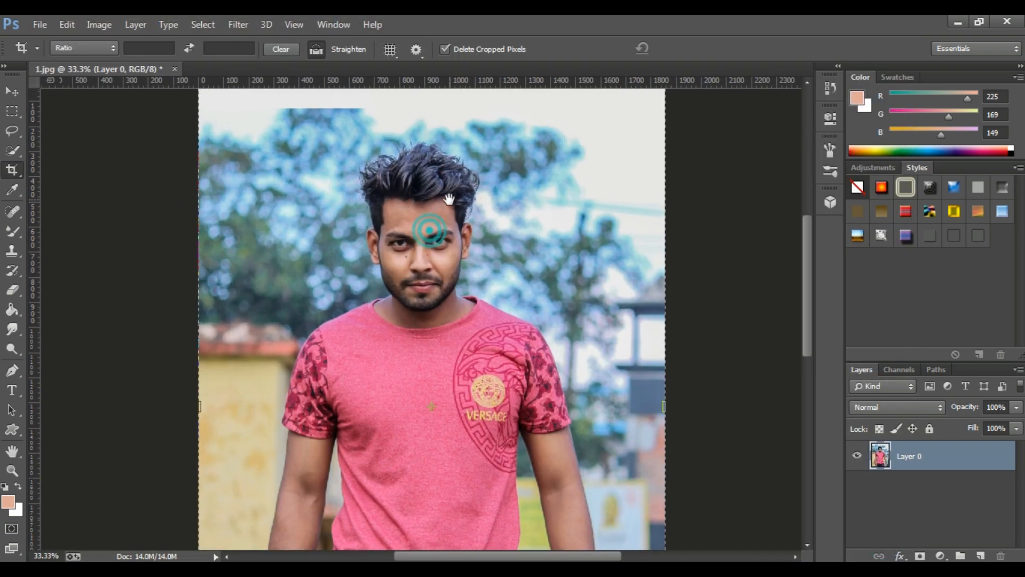
click(461, 172)
alt+click(462, 173)
alt+click(468, 176)
alt+click(467, 184)
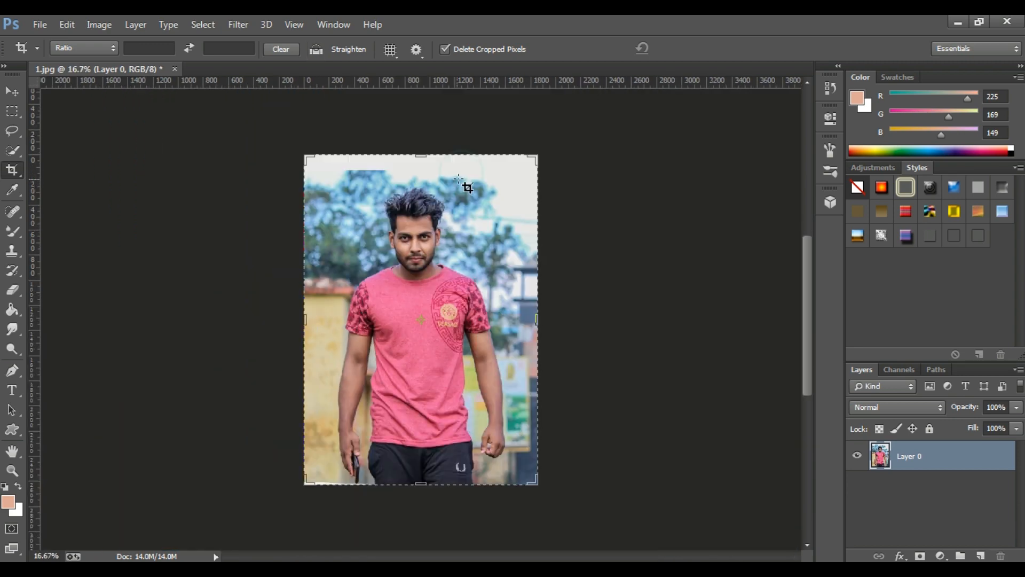
Step: Select the man's hair, face and neck with the Quick Selection tool at brush size 150
click(10, 155)
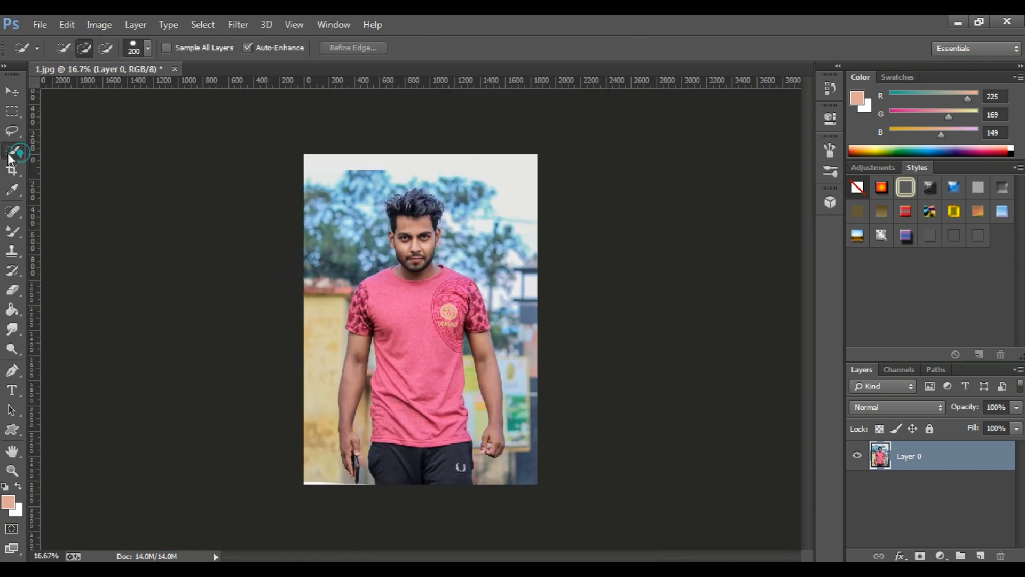
ctrl+click(421, 229)
ctrl+click(412, 212)
ctrl+click(409, 212)
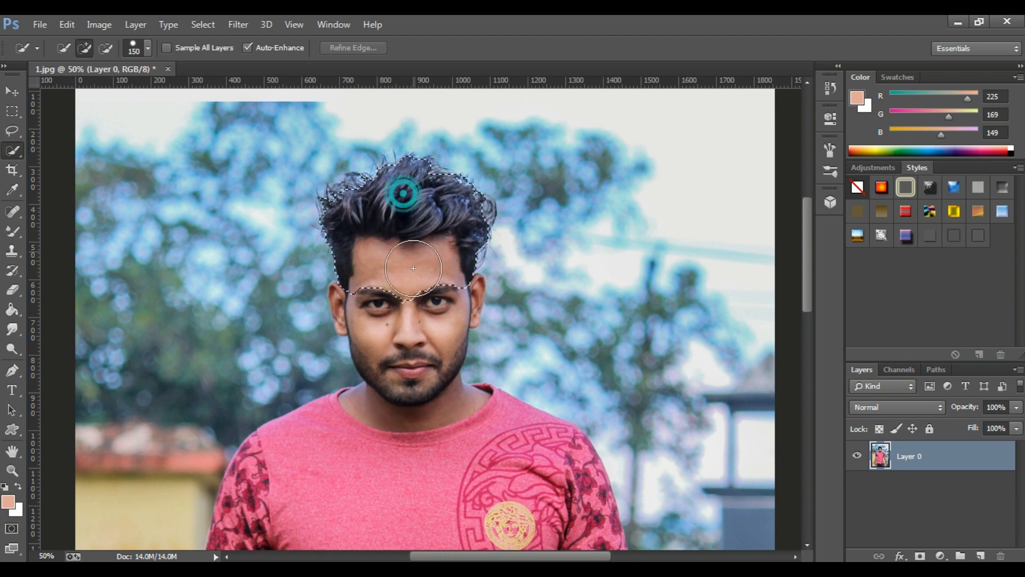
drag(403, 194, 413, 266)
drag(413, 267, 426, 192)
click(417, 335)
click(473, 223)
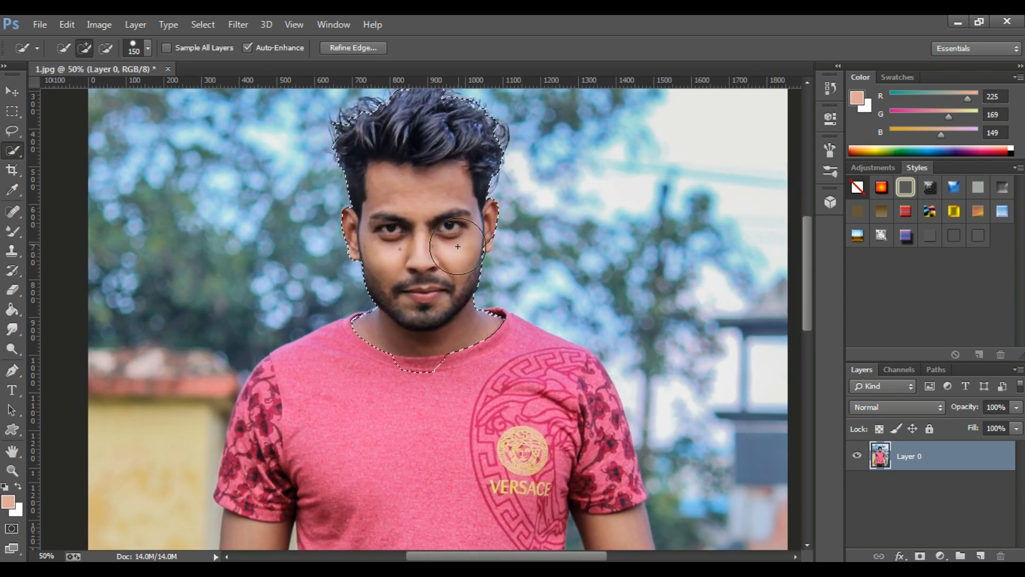
Step: Extend the quick selection down over the pink shirt and the dark trousers
scroll(455, 246, down, 3)
mouse_move(451, 261)
mouse_down()
mouse_move(426, 266)
mouse_move(444, 459)
mouse_up()
scroll(443, 309, down, 5)
drag(438, 267, 425, 375)
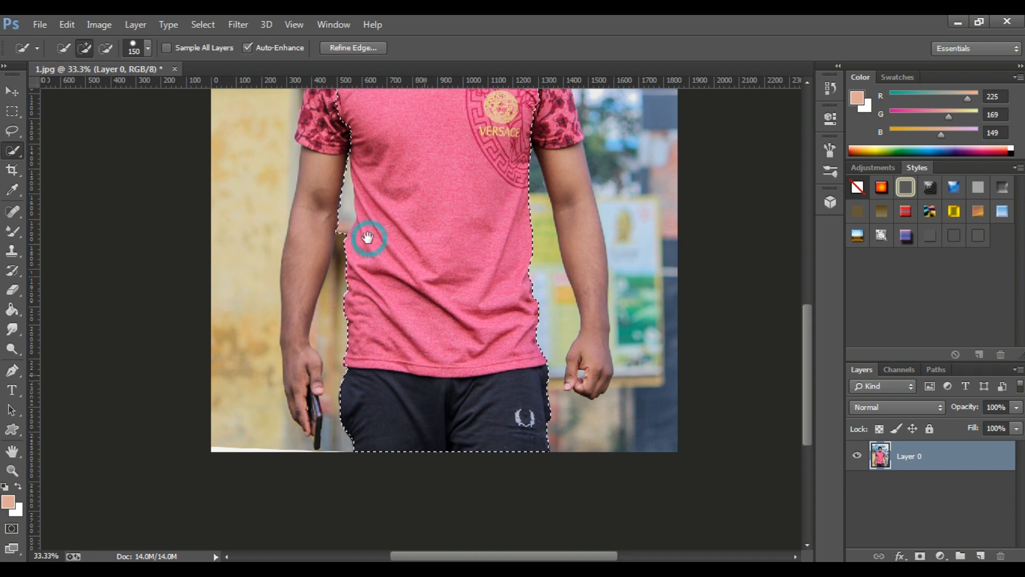
Step: Reduce the selection brush to 70 and add both sleeves, arms and hands to the selection
ctrl+click(536, 233)
drag(536, 233, 391, 387)
key(bracketleft)
key(bracketleft)
key(bracketleft)
key(bracketleft)
key(bracketleft)
drag(418, 207, 435, 264)
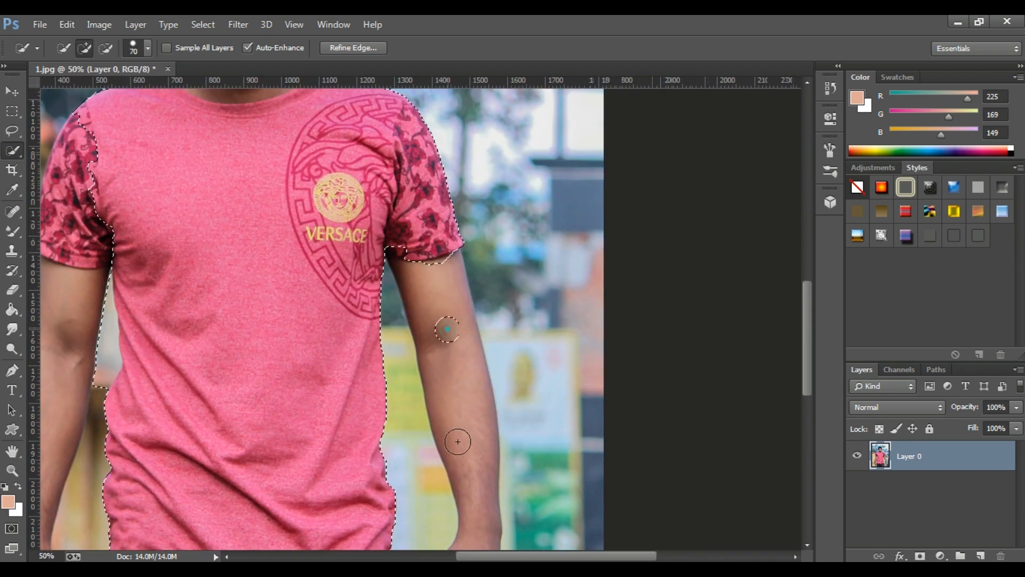
drag(458, 441, 459, 431)
drag(446, 504, 443, 322)
drag(78, 320, 400, 297)
click(363, 289)
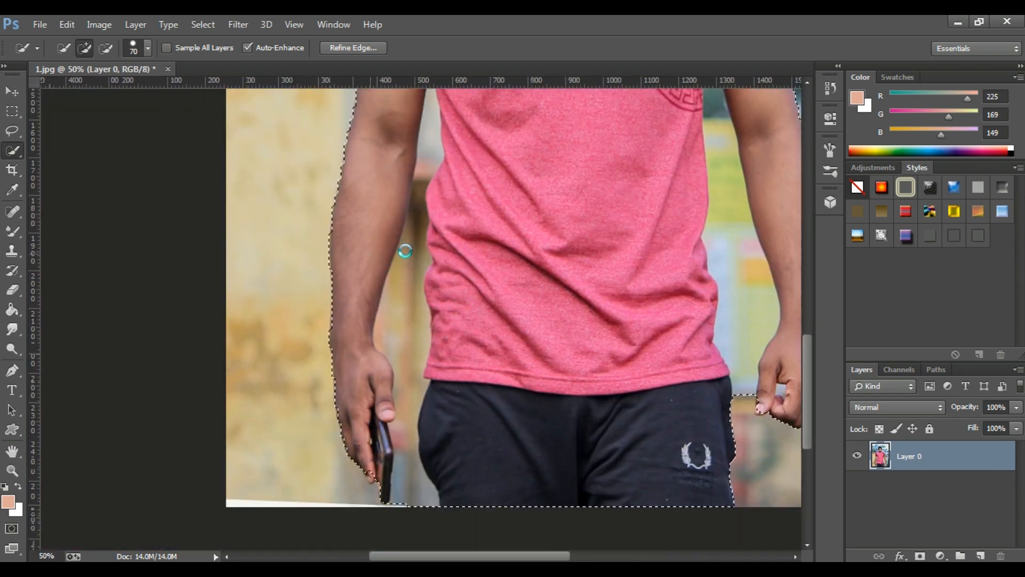
Step: Touch up the selection along the side of the hair and at the fingertips of the empty hand
scroll(421, 248, up, 10)
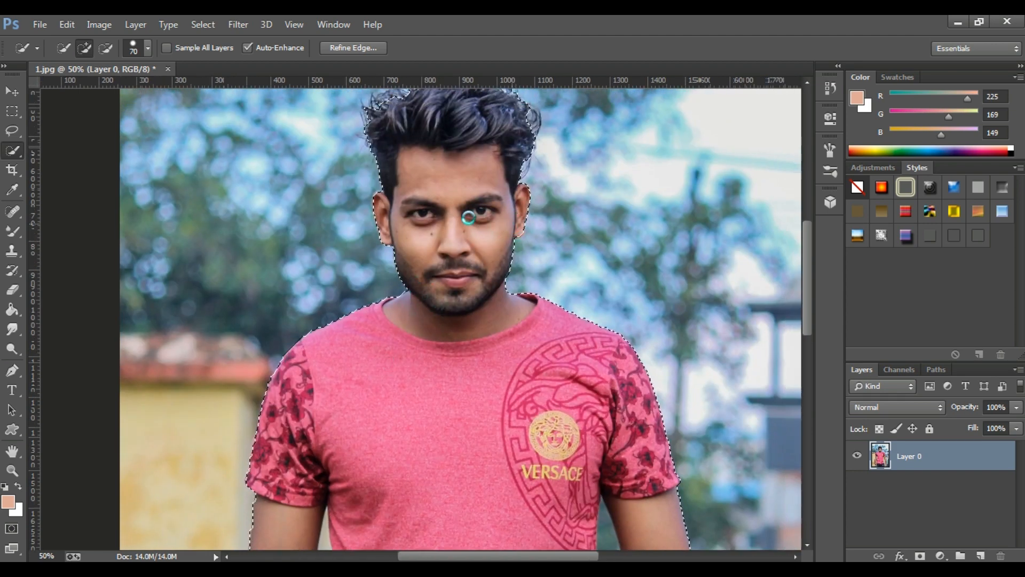
drag(472, 192, 461, 256)
drag(380, 160, 390, 162)
scroll(475, 154, down, 10)
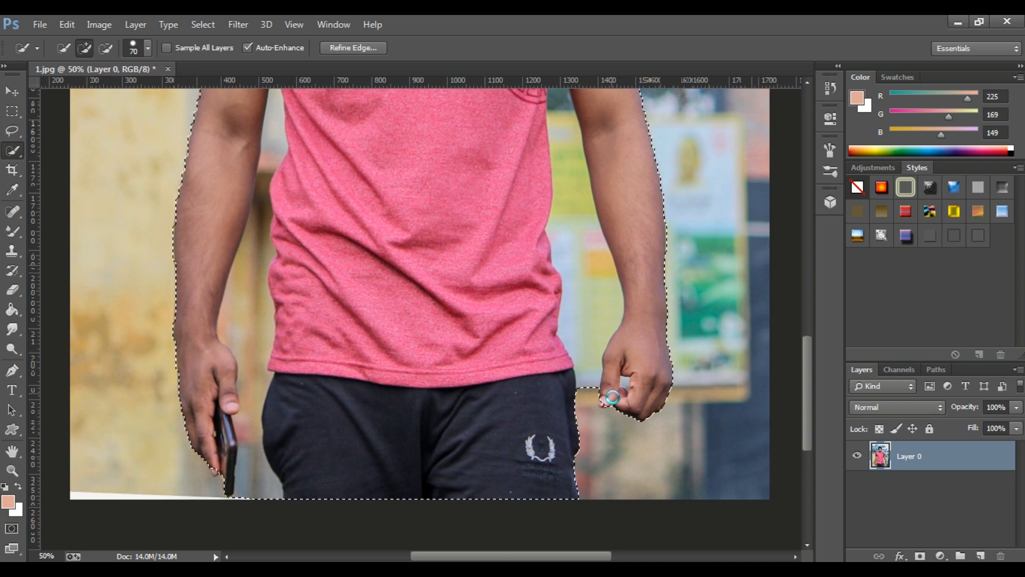
click(613, 397)
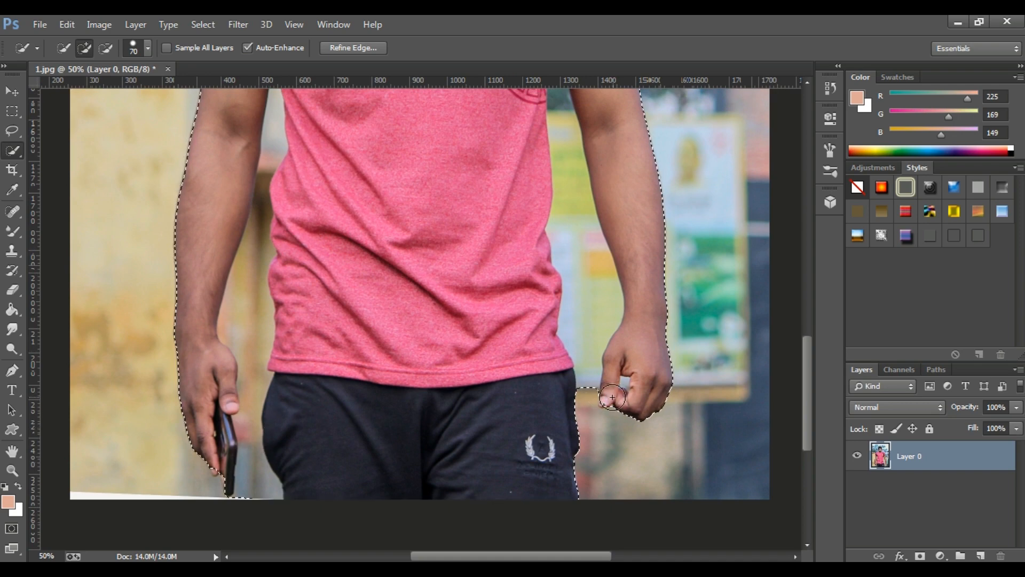
Step: Subtract the background gaps between both arms and the torso from the selection with a smaller brush
key(bracketleft)
scroll(563, 200, up, 3)
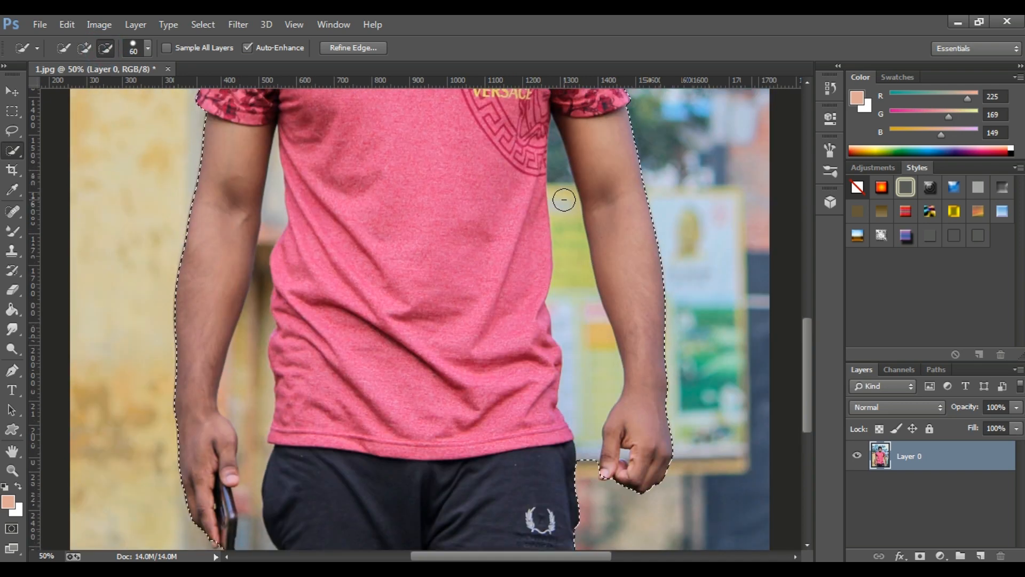
drag(578, 318, 591, 372)
drag(372, 311, 526, 374)
click(423, 269)
click(410, 442)
mouse_move(416, 345)
mouse_down()
mouse_move(415, 356)
mouse_move(439, 176)
mouse_up()
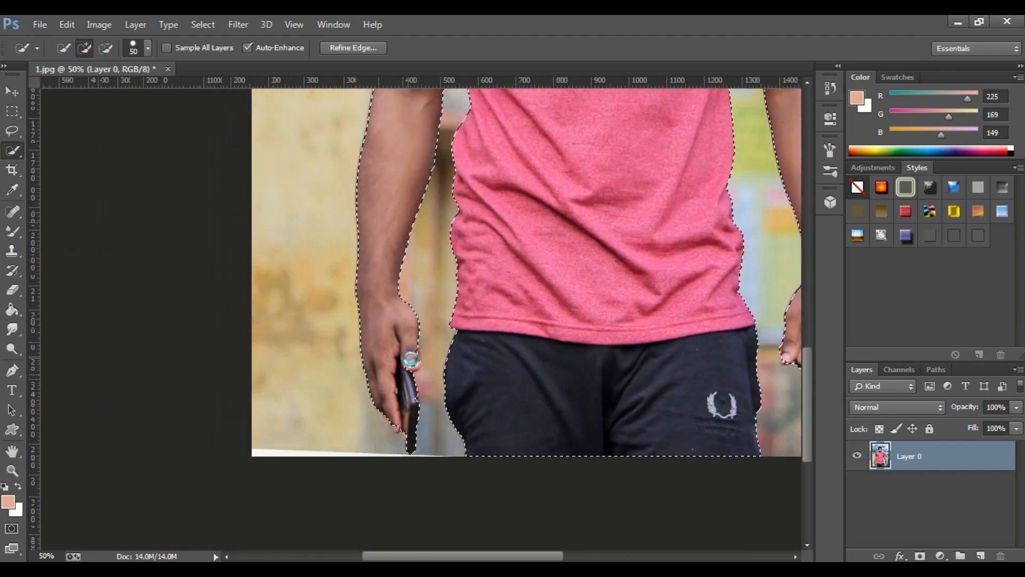
Step: Add the thumb beside the phone to the selection and turn the selection into a layer mask on Layer 0
click(410, 359)
drag(432, 360, 409, 435)
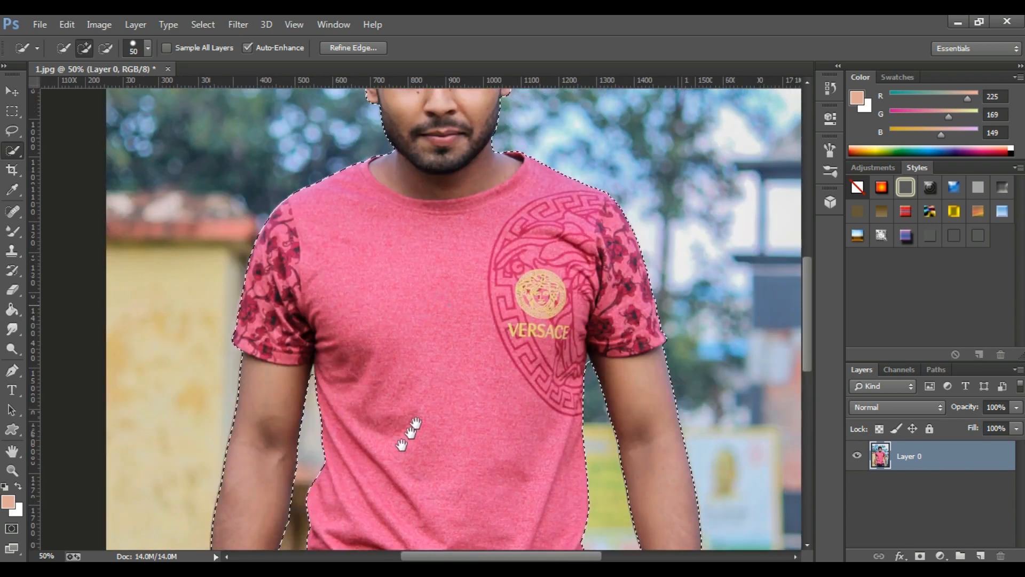
scroll(418, 276, down, 4)
click(920, 556)
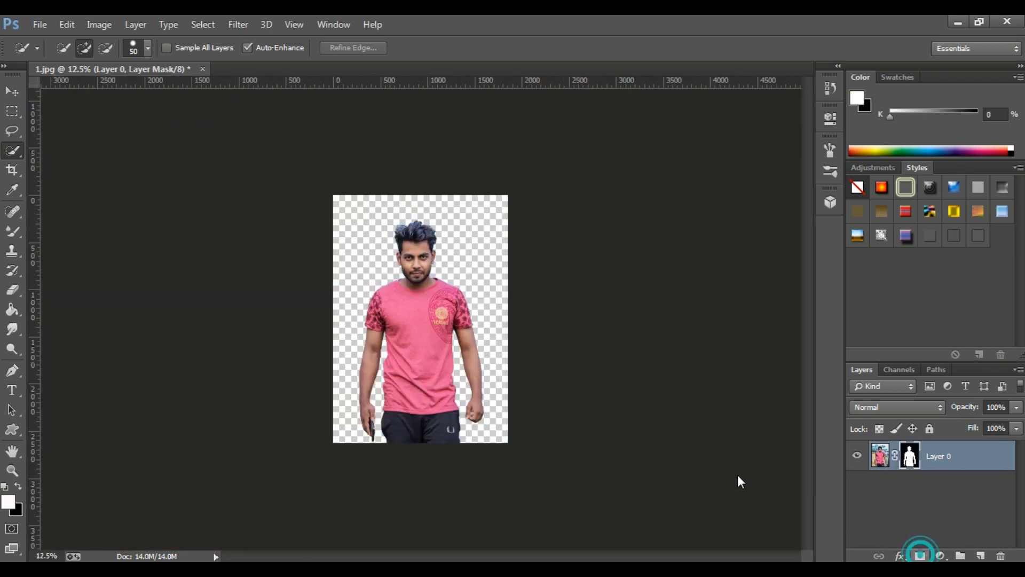
Step: Refine Layer 0's mask by brushing around the hair outline at size 60 and along the jaw edge at size 40
scroll(355, 258, up, 3)
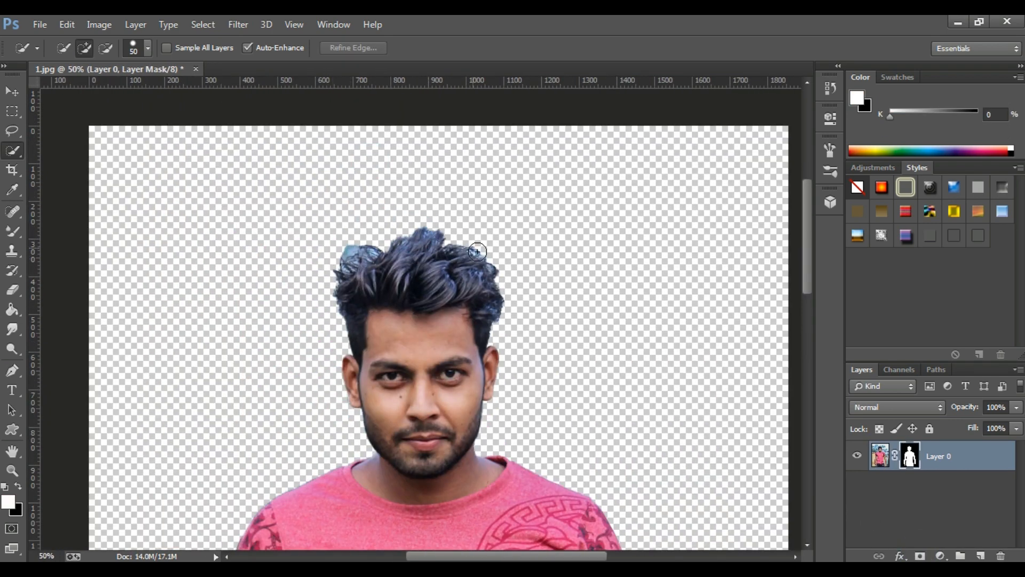
right_click(909, 458)
click(887, 420)
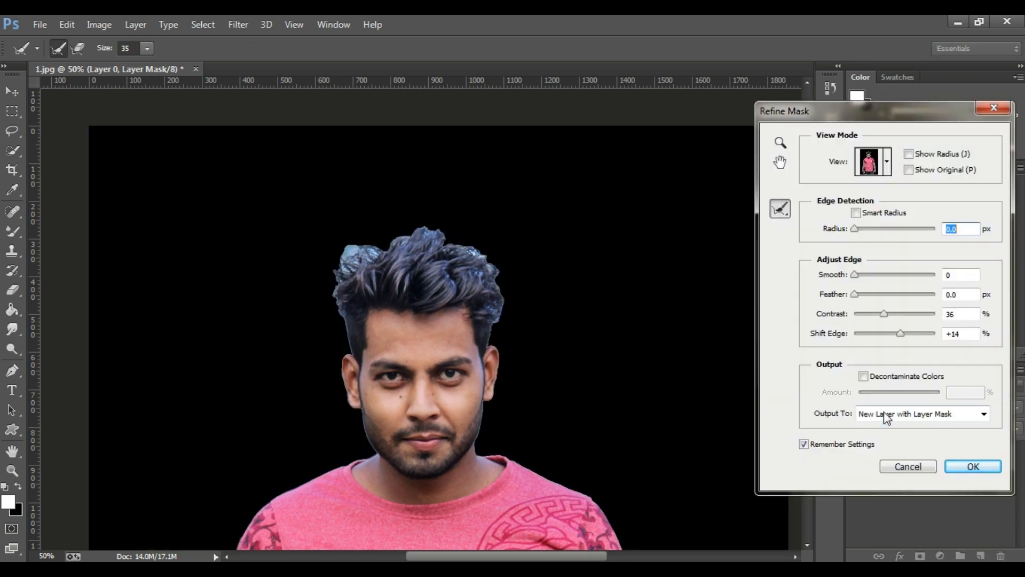
click(469, 266)
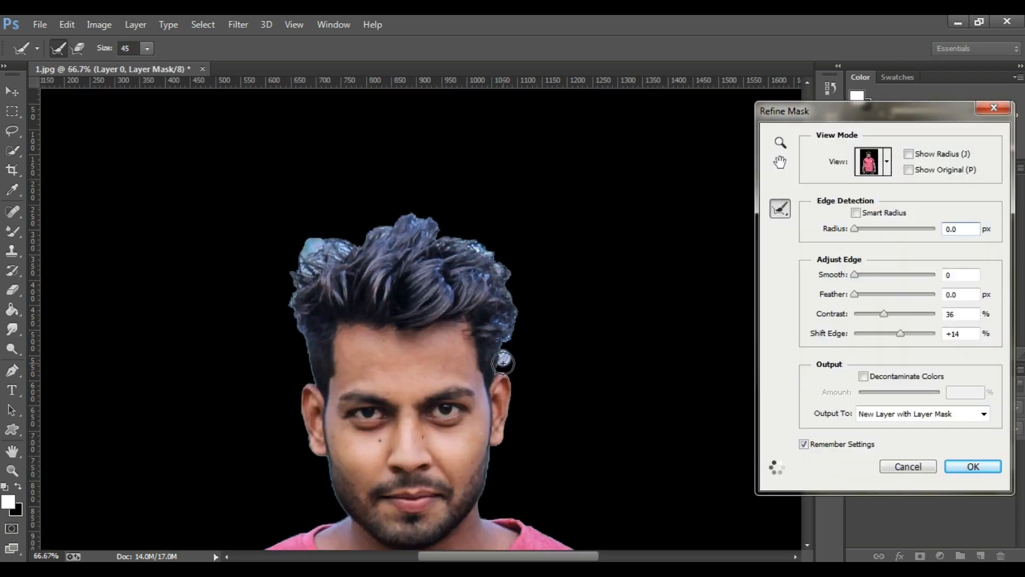
mouse_move(500, 362)
mouse_down()
mouse_move(505, 310)
mouse_move(521, 322)
mouse_up()
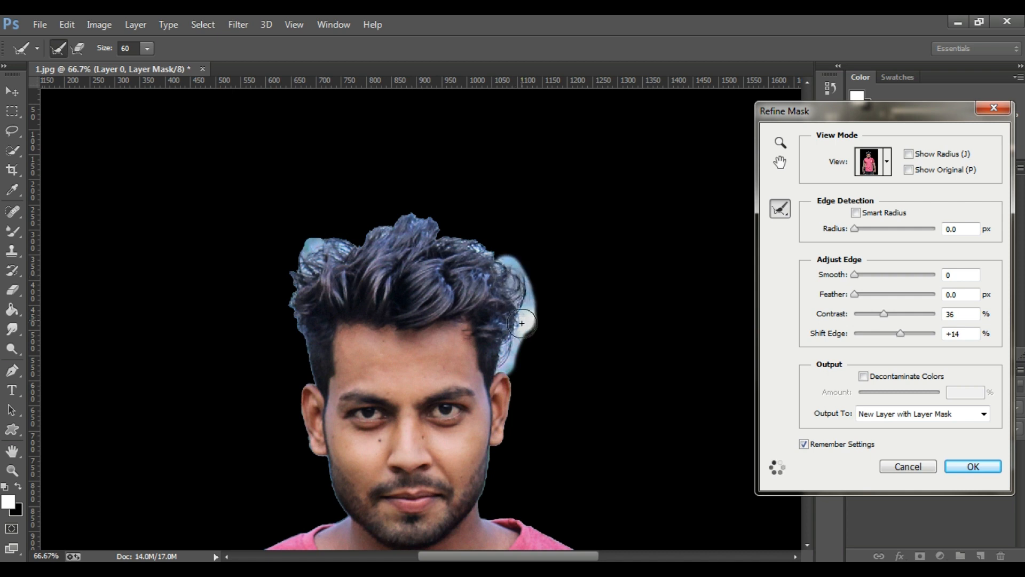
mouse_move(457, 236)
mouse_down()
mouse_move(400, 219)
mouse_move(350, 240)
mouse_move(311, 239)
mouse_move(319, 234)
mouse_move(299, 288)
mouse_move(314, 378)
mouse_move(293, 260)
mouse_move(315, 313)
mouse_up()
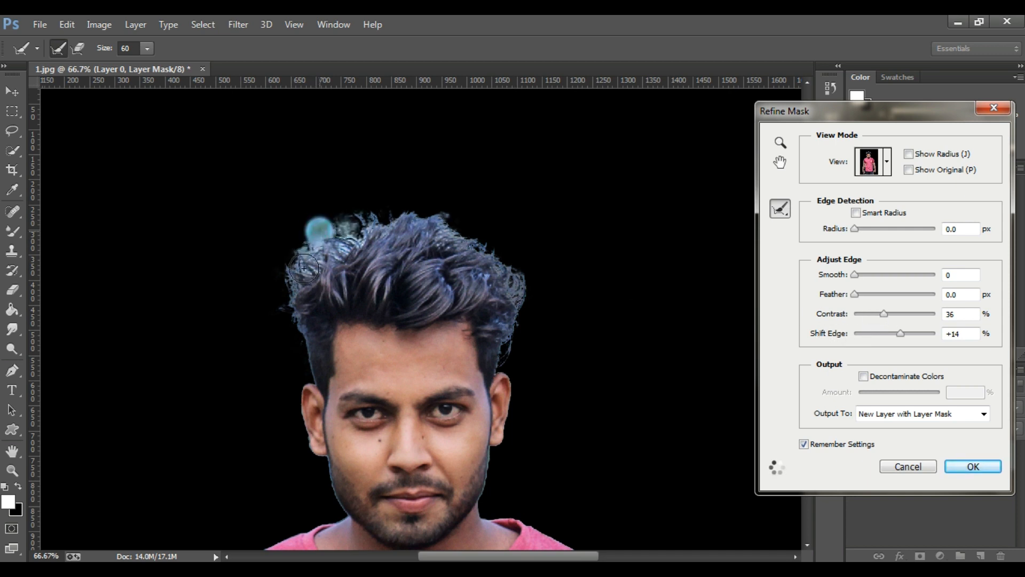
drag(315, 277, 319, 254)
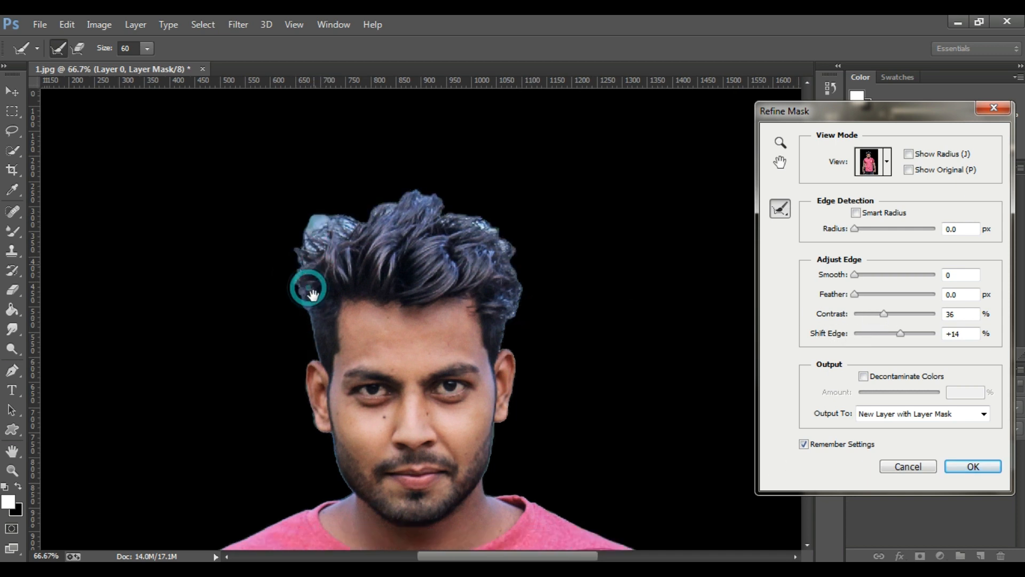
key(bracketleft)
drag(324, 447, 345, 488)
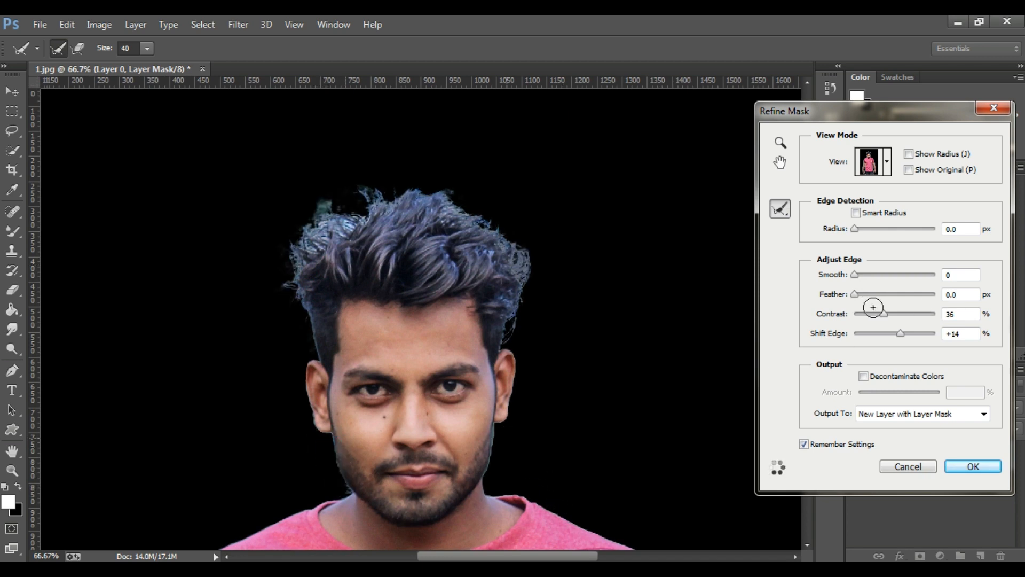
Step: Set the mask edge contrast to 31% and output the refined result as a new layer with a layer mask
drag(884, 314, 890, 315)
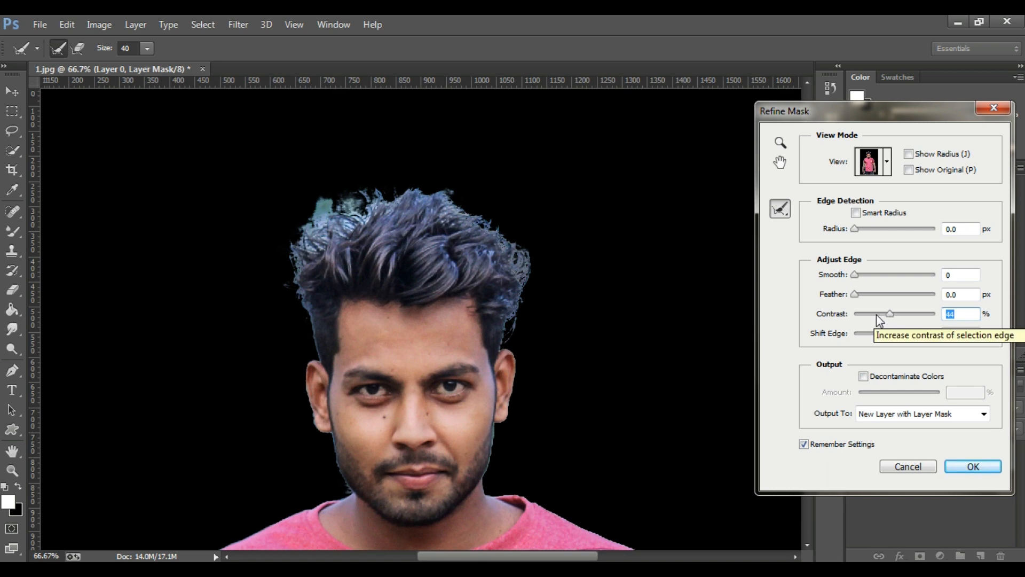
click(865, 315)
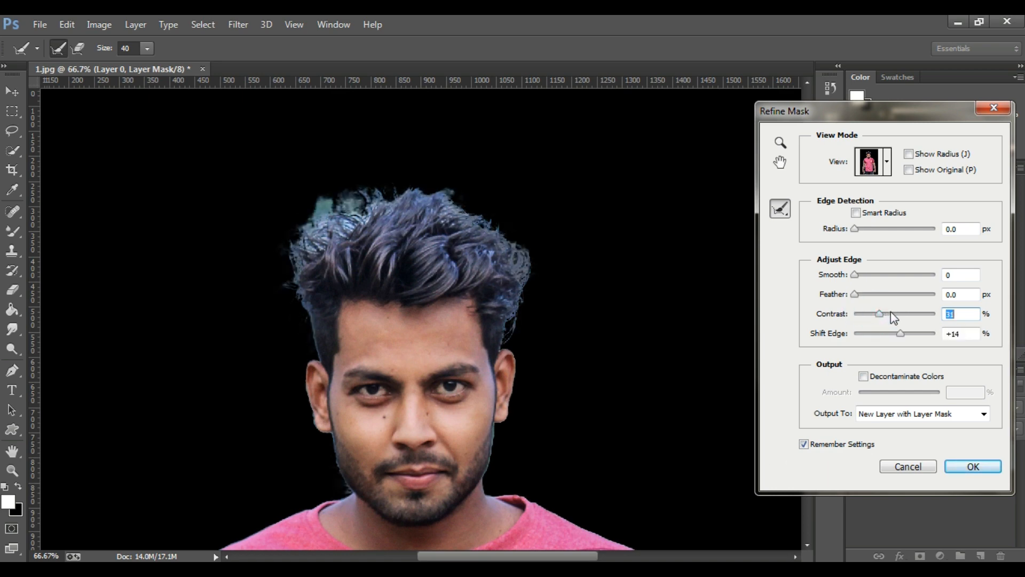
click(973, 466)
scroll(472, 250, down, 4)
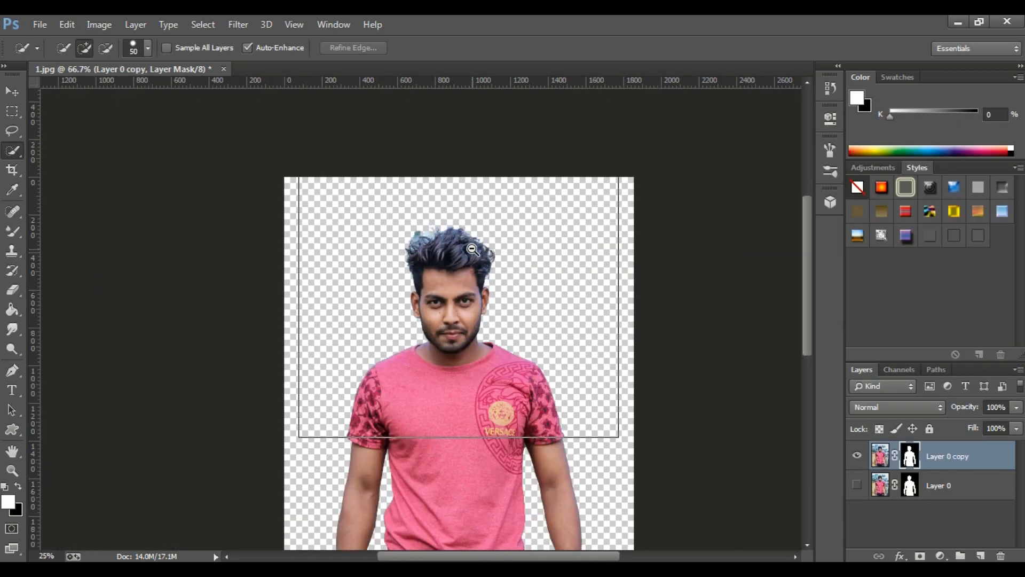
Step: Delete the hidden original Layer 0 and keep only the masked copy
click(954, 494)
click(1001, 553)
click(484, 228)
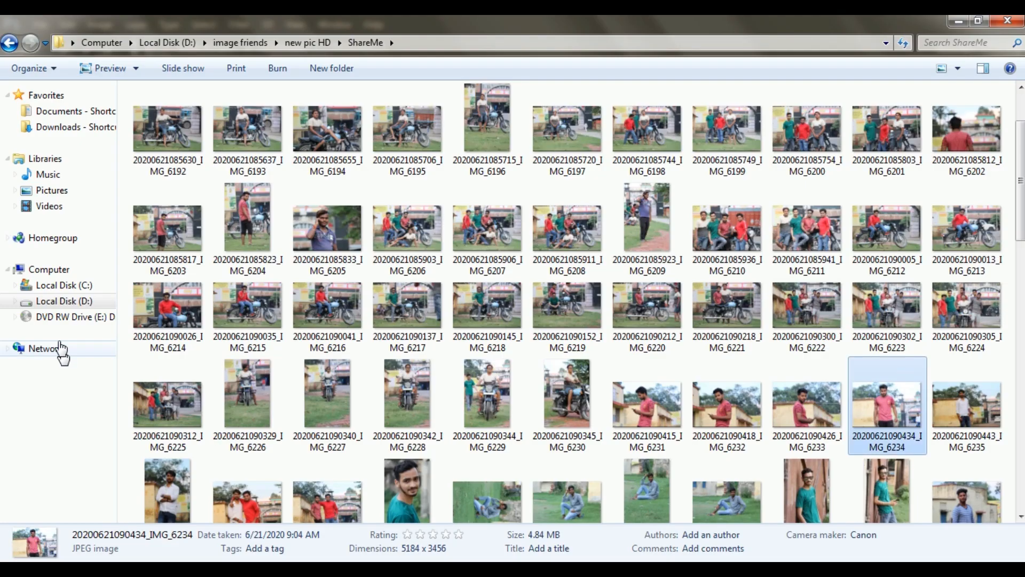
Step: Place a sky photo from the cloud folder inside the wallpaper folder on drive D into the portrait document
click(64, 300)
double_click(177, 317)
double_click(729, 141)
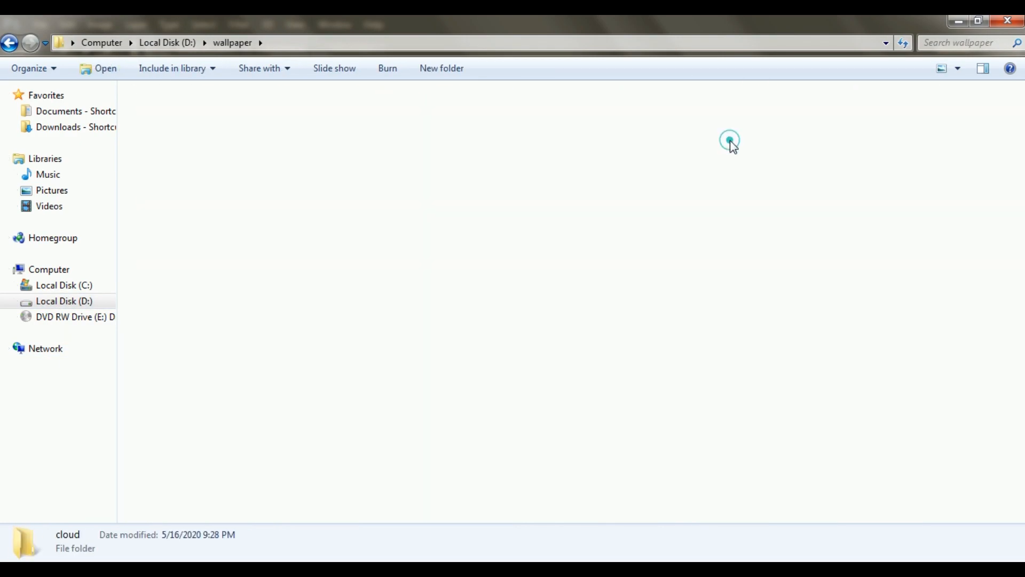
drag(647, 131, 404, 206)
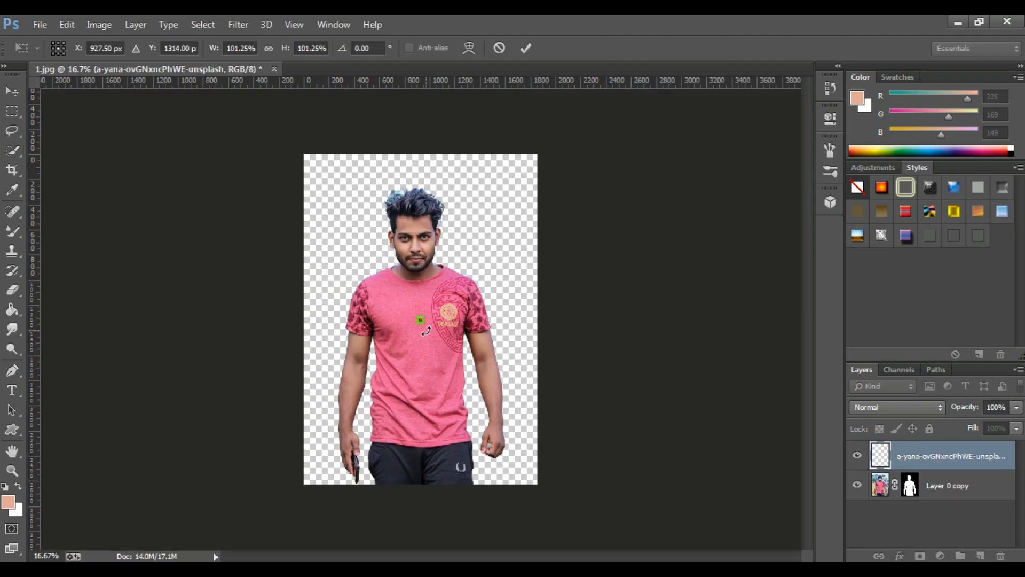
Step: Enlarge the placed sky photo to cover the canvas and move its layer below Layer 0 copy
drag(425, 324, 564, 520)
drag(501, 406, 386, 230)
drag(445, 336, 581, 429)
drag(571, 125, 673, 32)
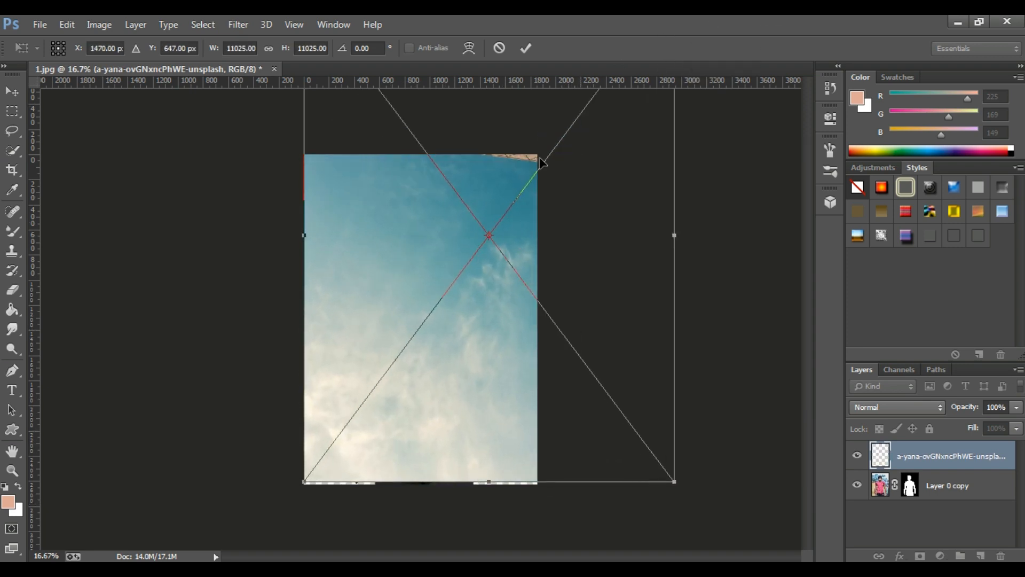
drag(539, 170, 535, 176)
click(527, 48)
drag(933, 458, 933, 497)
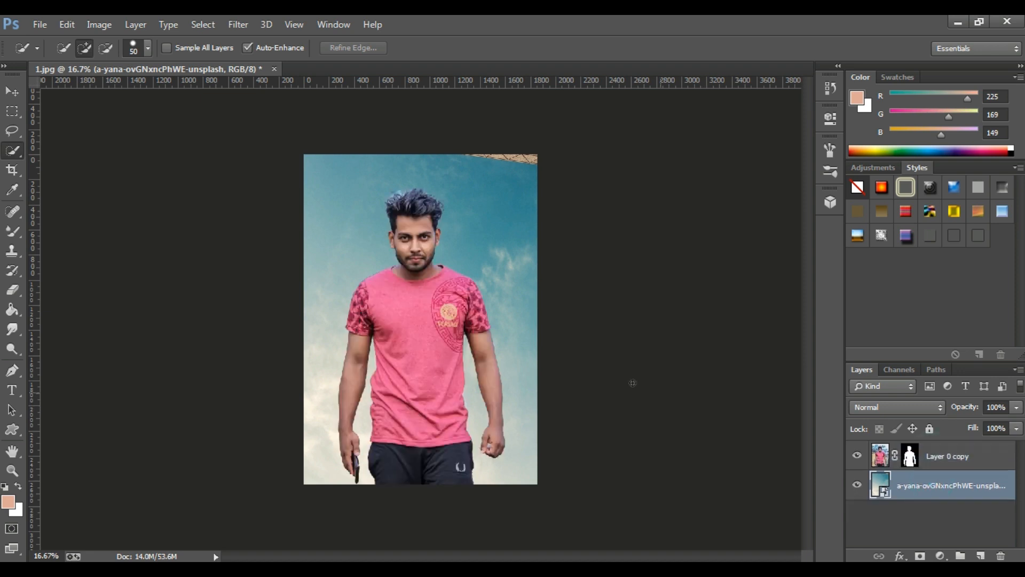
Step: Crop a thin strip off the upper edge of the canvas to cut away part of the building corner
click(12, 170)
click(452, 267)
click(692, 48)
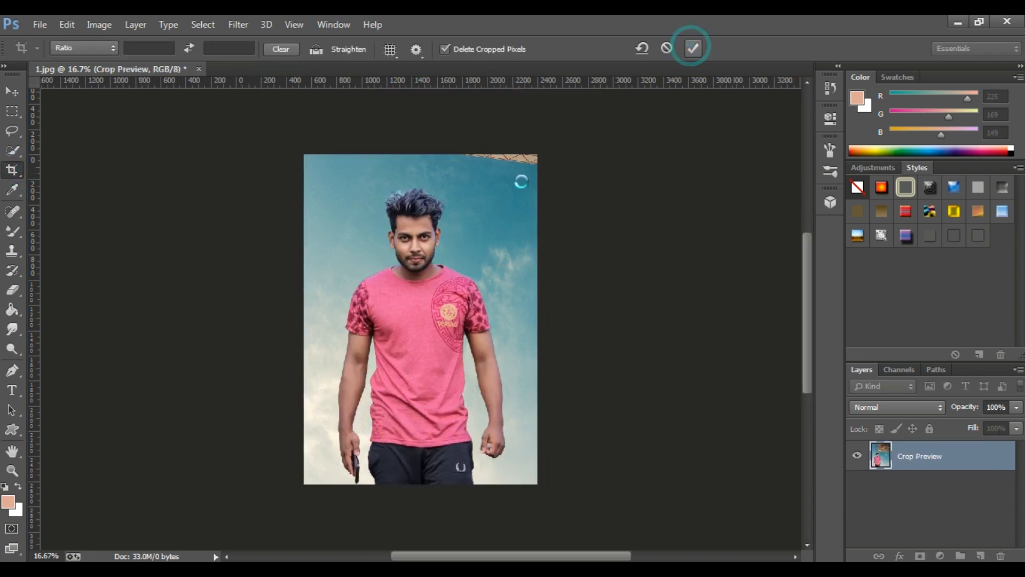
click(12, 231)
click(370, 268)
click(523, 238)
click(12, 170)
click(537, 155)
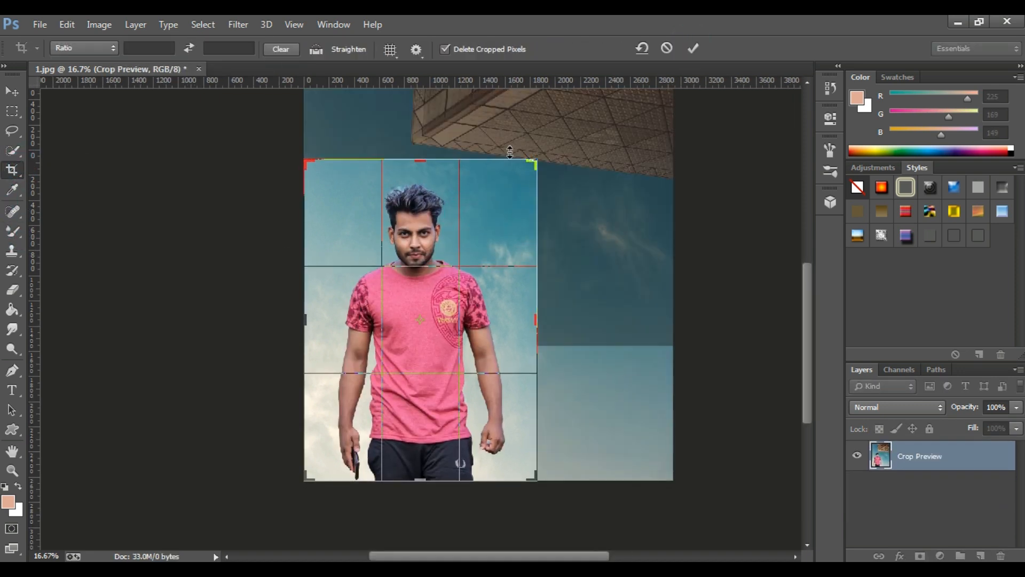
key(Return)
Step: Transform the sky layer so the remaining building corner lies outside the frame
key(ctrl+t)
mouse_move(535, 158)
mouse_down()
mouse_move(545, 146)
mouse_move(535, 168)
mouse_up()
key(Return)
click(430, 221)
key(ctrl+plus)
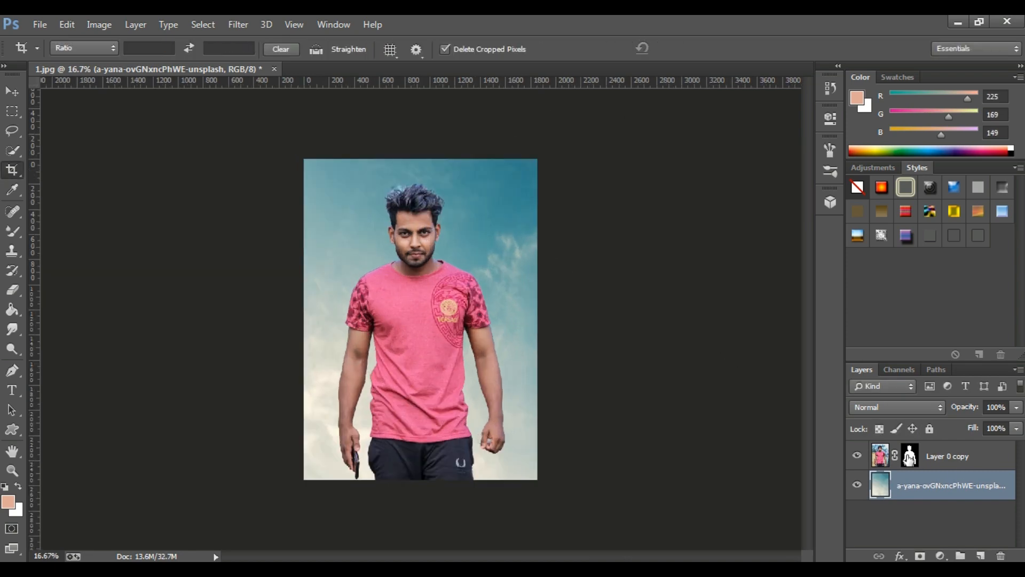
Step: In Camera Raw, set the sky's exposure to -0.20, contrast +34, highlights -98, shadows +22, whites -87, blacks -23 and clarity +35
click(238, 24)
click(247, 114)
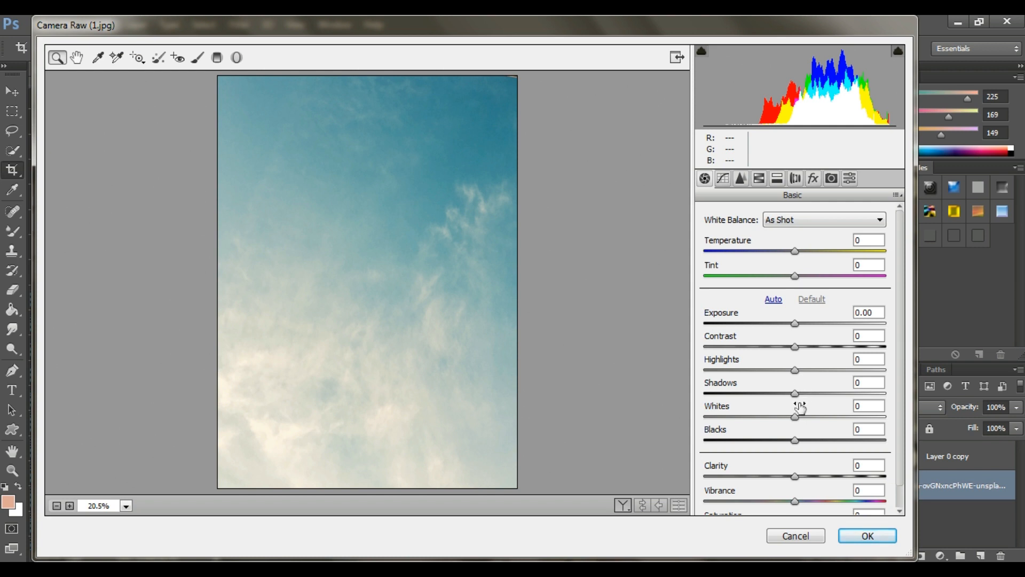
drag(795, 416, 716, 416)
drag(841, 346, 825, 346)
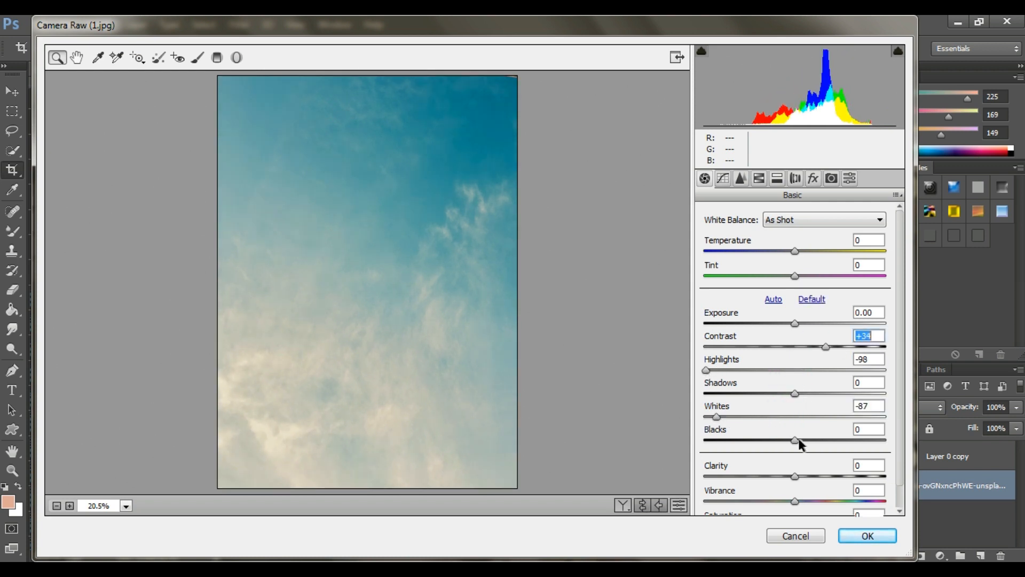
drag(795, 440, 773, 439)
drag(795, 476, 825, 475)
scroll(803, 366, down, 1)
drag(802, 369, 814, 368)
drag(794, 299, 791, 299)
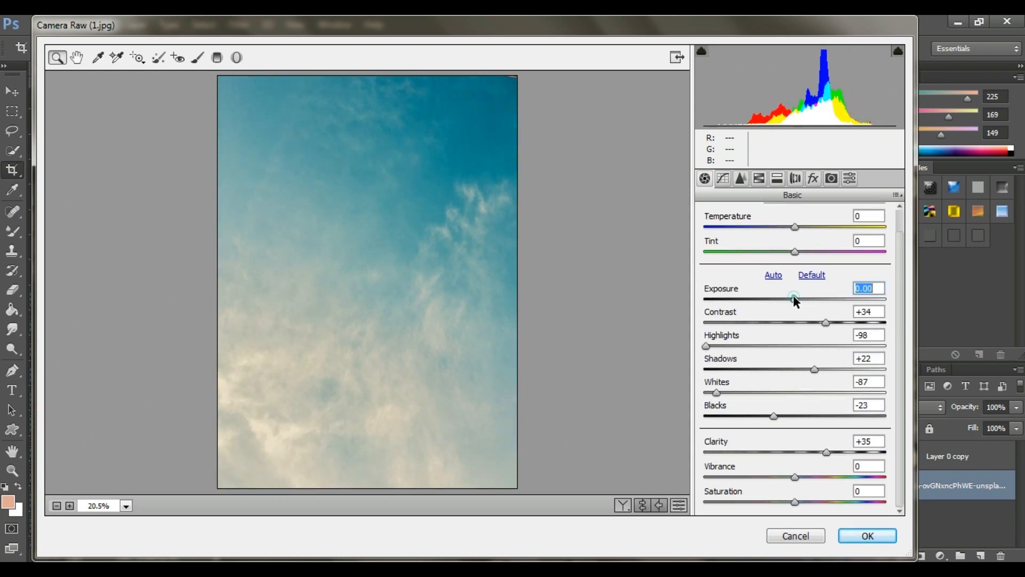
Step: Give the sky a post-crop vignette amount of -24 and set its overall saturation to +21
click(813, 178)
drag(795, 426, 772, 426)
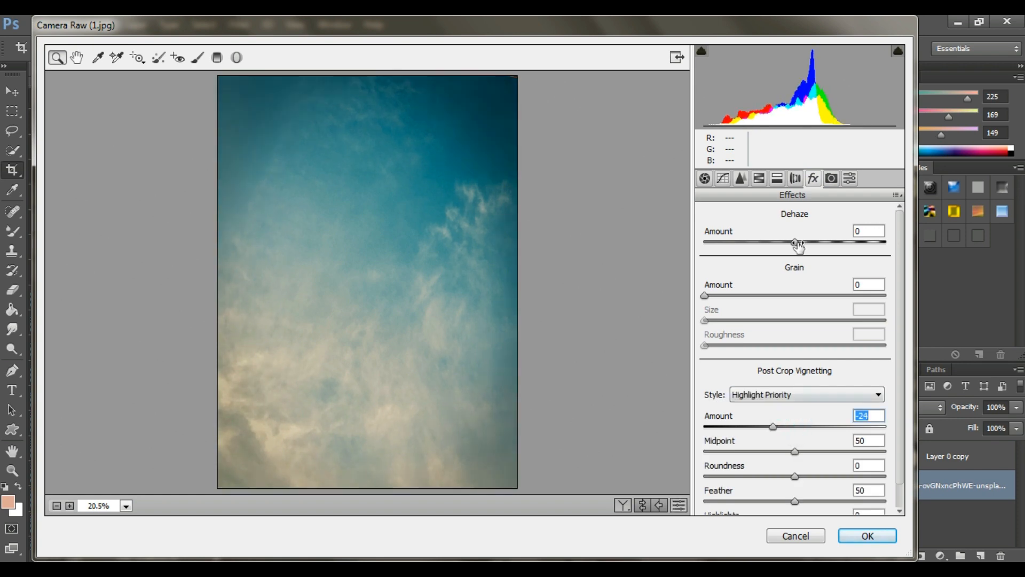
click(777, 179)
click(705, 179)
drag(799, 501, 806, 500)
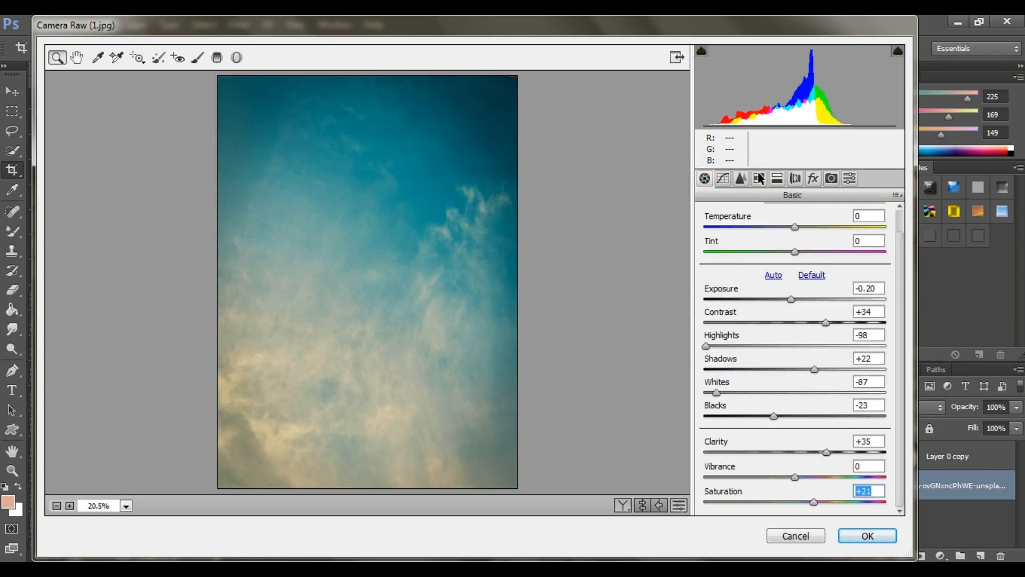
Step: Set the sky's HSL saturation to +35 for aquas and +30 for oranges, and apply the Camera Raw edits
click(758, 179)
drag(799, 385, 830, 385)
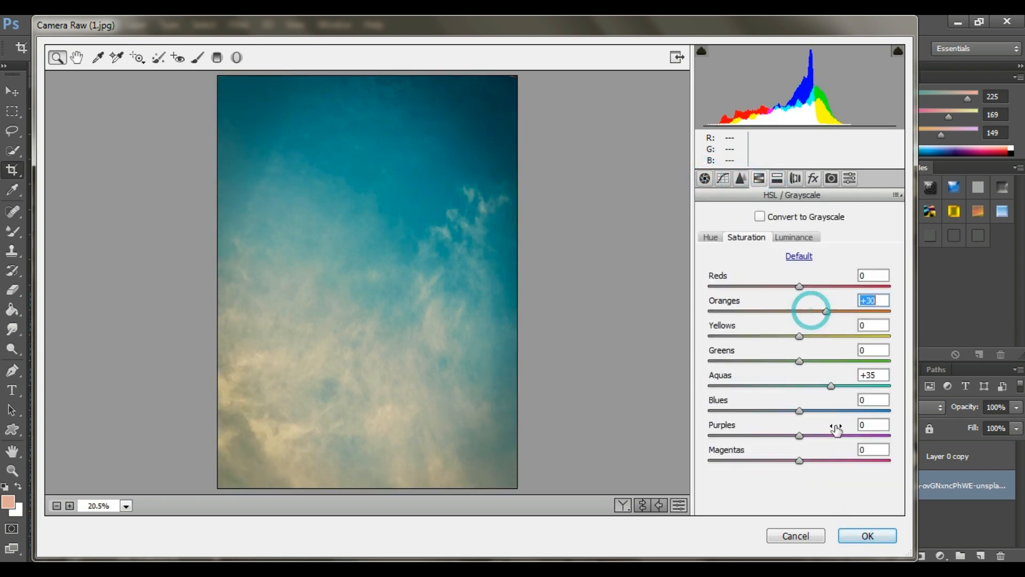
click(857, 534)
Step: Apply the layer mask of Layer 0 copy permanently to the cut-out man
drag(427, 189, 417, 249)
right_click(910, 455)
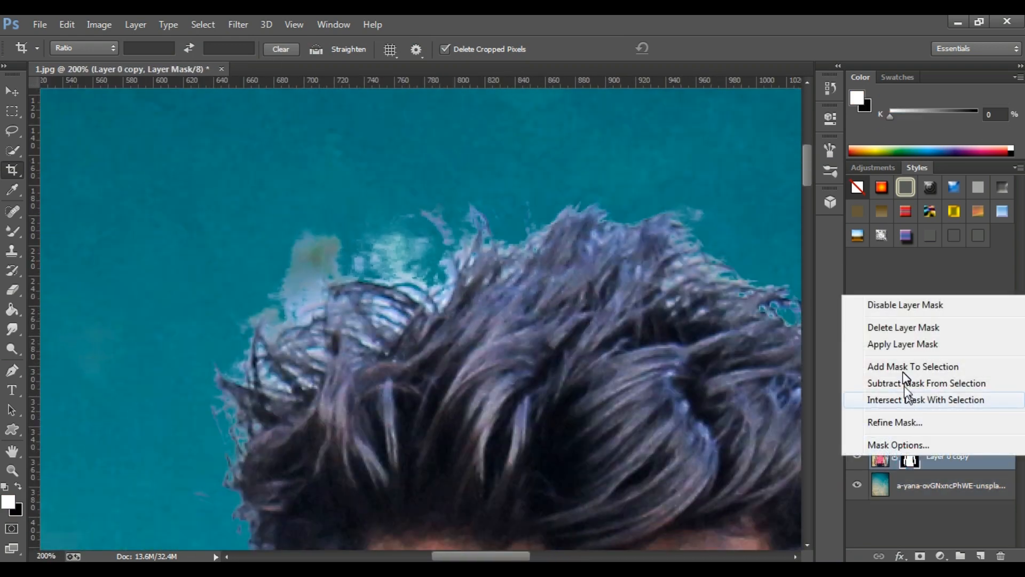
click(902, 344)
Step: Erase the pale leftover background patches above the lighter side of the hair with a reduced eraser brush
key(e)
key(bracketleft)
key(bracketleft)
key(bracketleft)
key(bracketleft)
key(bracketleft)
key(bracketleft)
key(bracketleft)
key(bracketleft)
key(bracketleft)
key(bracketleft)
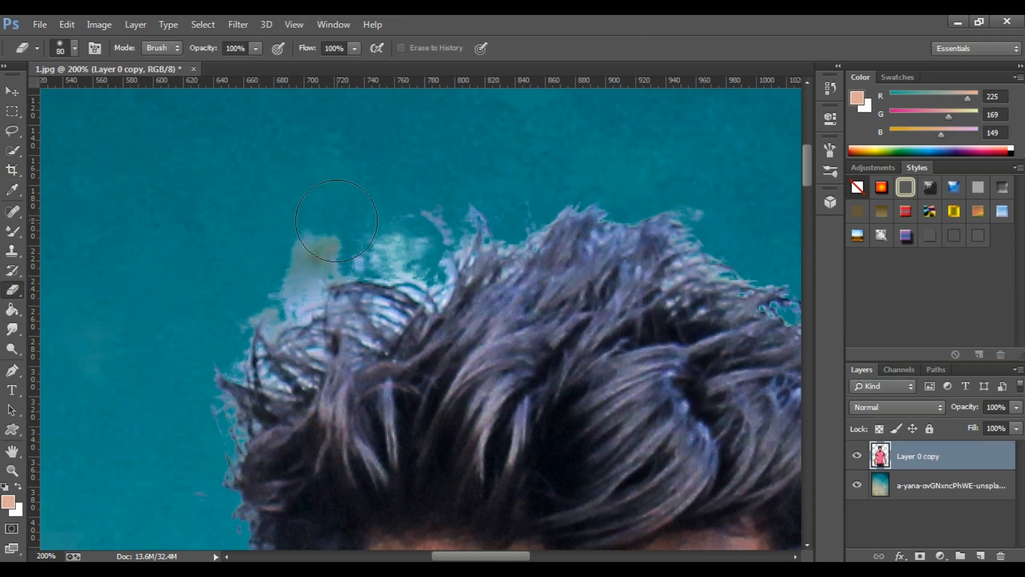
key(bracketleft)
right_click(340, 222)
mouse_move(326, 229)
mouse_down()
mouse_move(308, 242)
mouse_move(381, 244)
mouse_move(316, 247)
mouse_move(256, 315)
mouse_up()
mouse_move(273, 282)
mouse_down()
mouse_move(304, 257)
mouse_move(308, 196)
mouse_up()
drag(265, 249, 248, 324)
drag(272, 282, 187, 370)
Step: Erase the remaining fringe above the crown and along the other side of the hair with a size 45 eraser
drag(552, 173, 479, 173)
drag(769, 443, 470, 238)
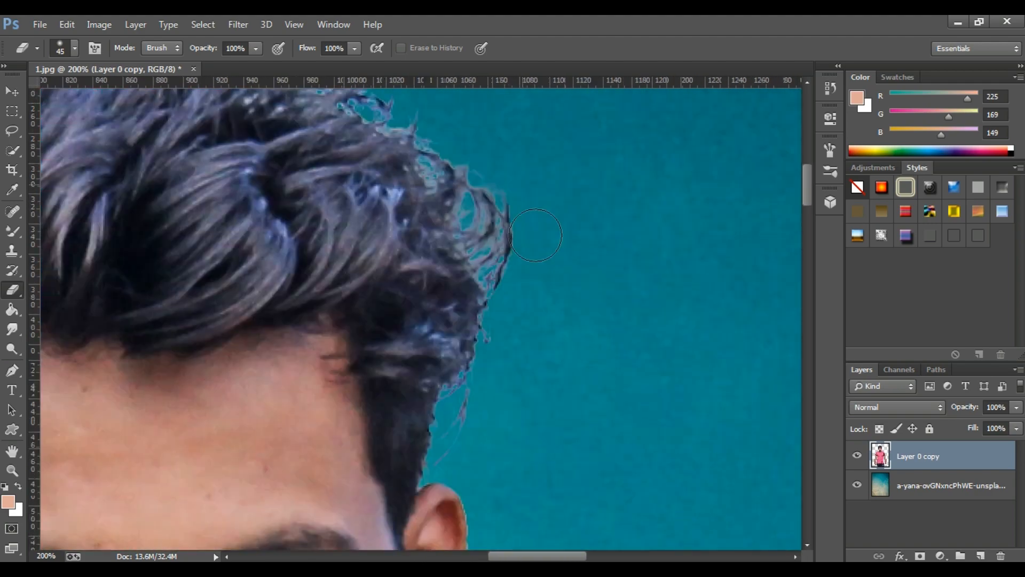
drag(499, 373, 508, 294)
alt+click(508, 294)
Step: Push the hair outline into a smoother, fuller shape in Liquify with brush size 90 and pressure 100
click(232, 23)
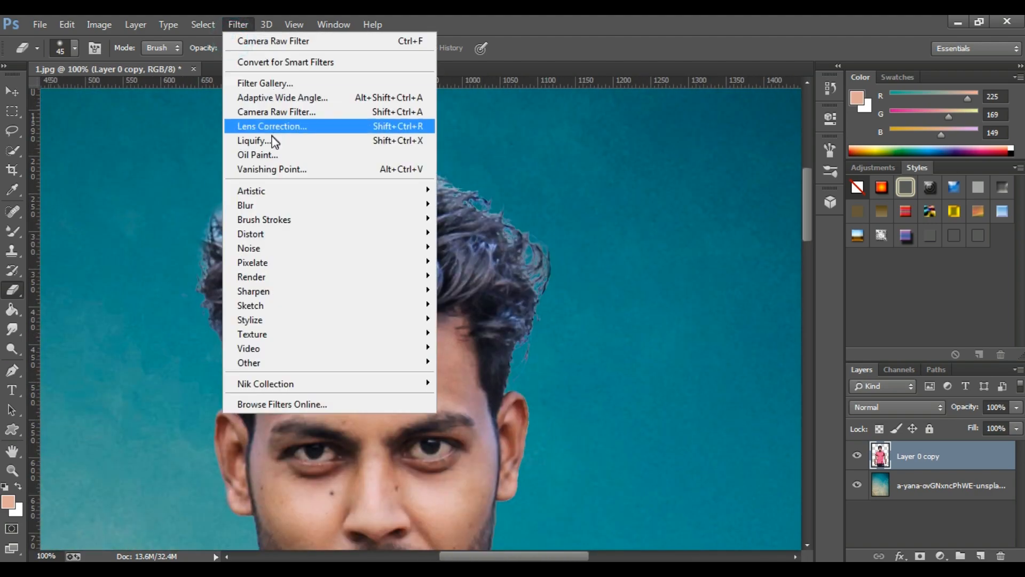
click(269, 142)
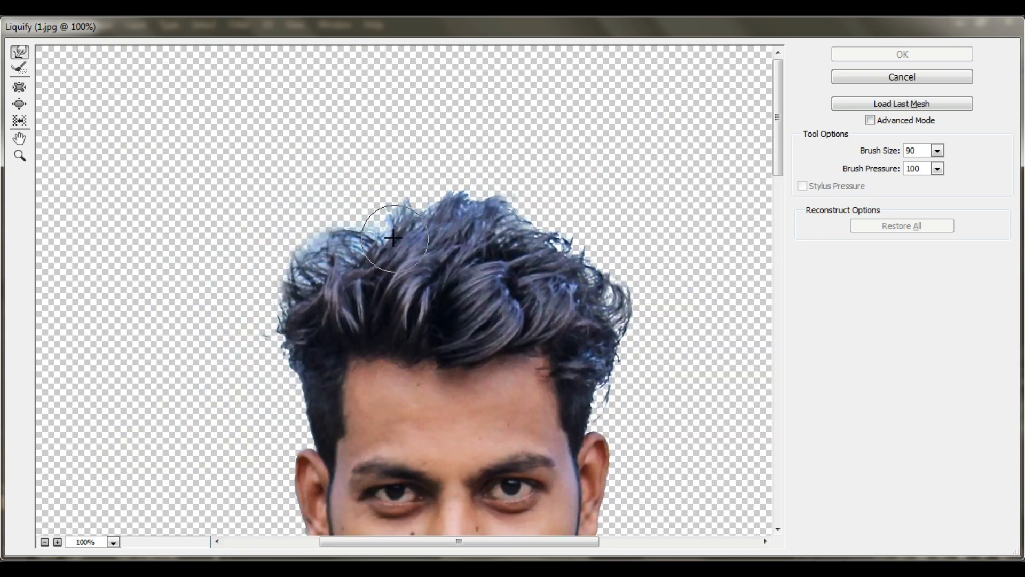
mouse_move(393, 238)
mouse_down()
mouse_move(441, 202)
mouse_move(594, 254)
mouse_up()
drag(599, 275, 603, 262)
mouse_move(372, 242)
mouse_down()
mouse_move(357, 213)
mouse_move(470, 201)
mouse_up()
drag(439, 239, 458, 239)
drag(563, 235, 562, 221)
drag(378, 246, 424, 246)
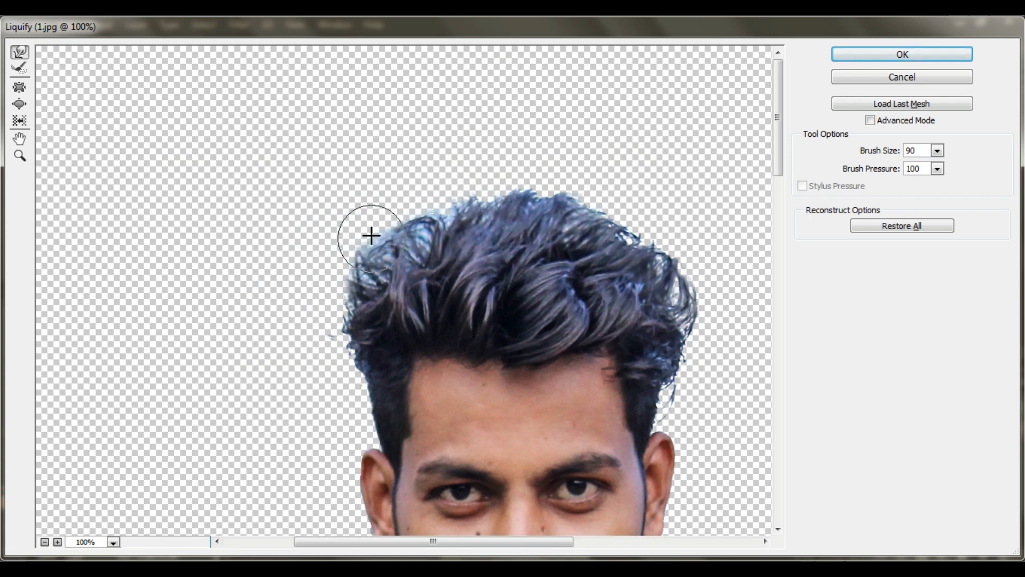
Step: Even out the upper contour of the hair and its far side, and apply the Liquify changes
drag(444, 209, 447, 204)
drag(483, 205, 555, 206)
mouse_move(650, 252)
mouse_down()
mouse_move(558, 203)
mouse_move(580, 188)
mouse_up()
scroll(357, 191, down, 4)
click(916, 59)
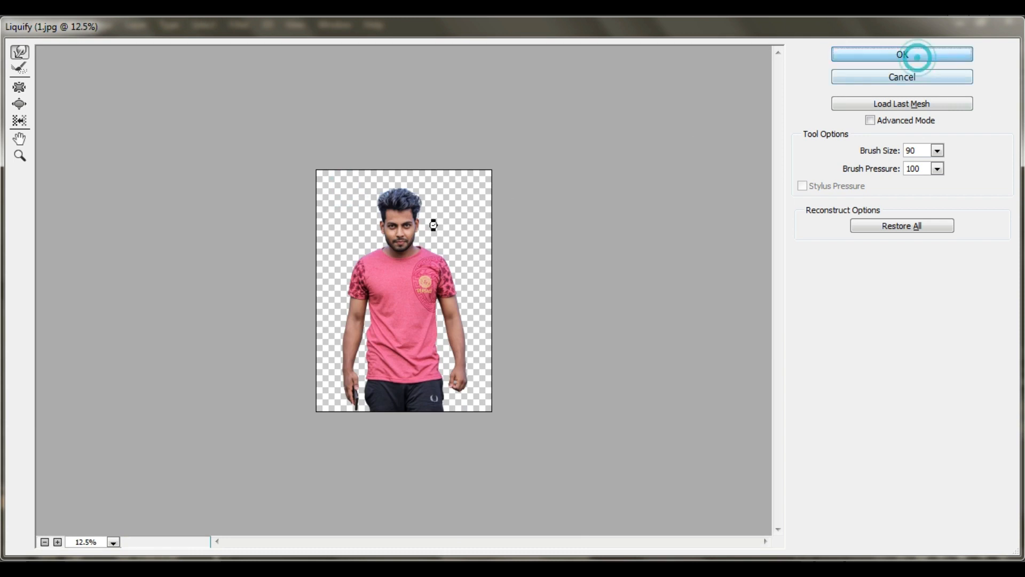
Step: Scale the man on Layer 0 copy down slightly, keeping his trousers at the lower edge of the canvas
scroll(427, 220, down, 5)
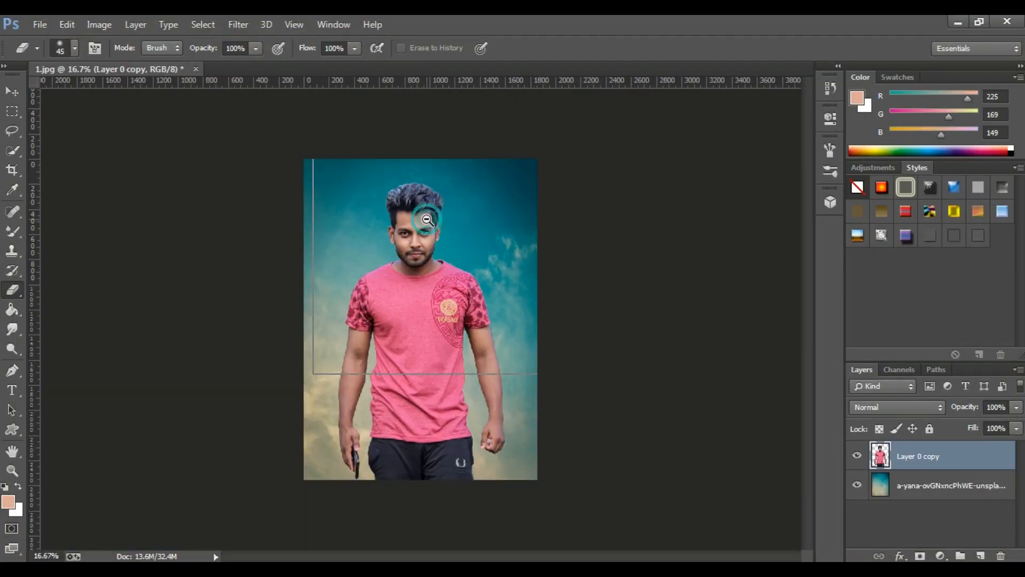
scroll(427, 220, down, 1)
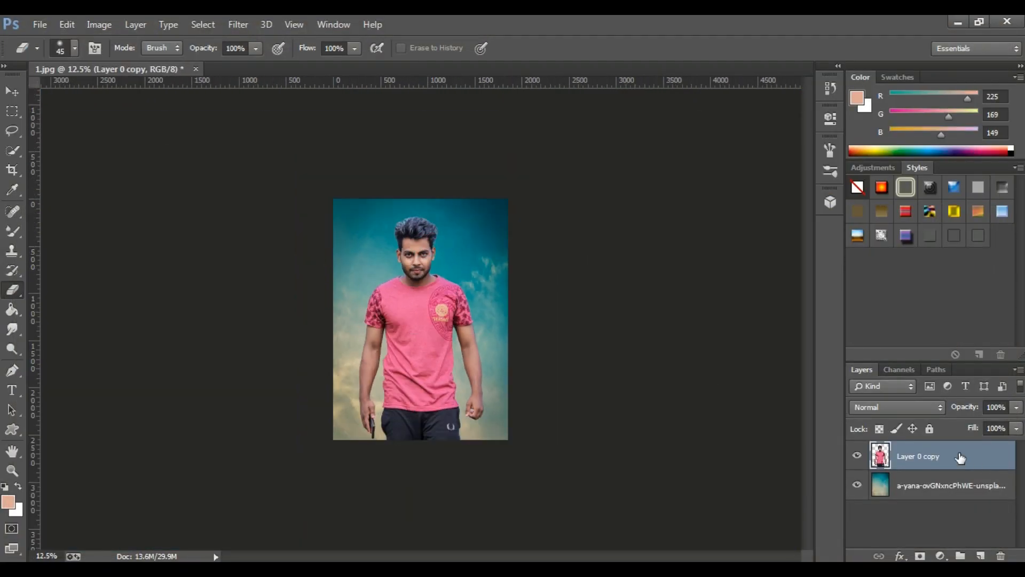
key(ctrl+t)
drag(483, 216, 479, 228)
key(Return)
Step: In Camera Raw, set the man's shadows to +18, whites to -33, blacks to +16 and contrast to +9
scroll(451, 259, up, 2)
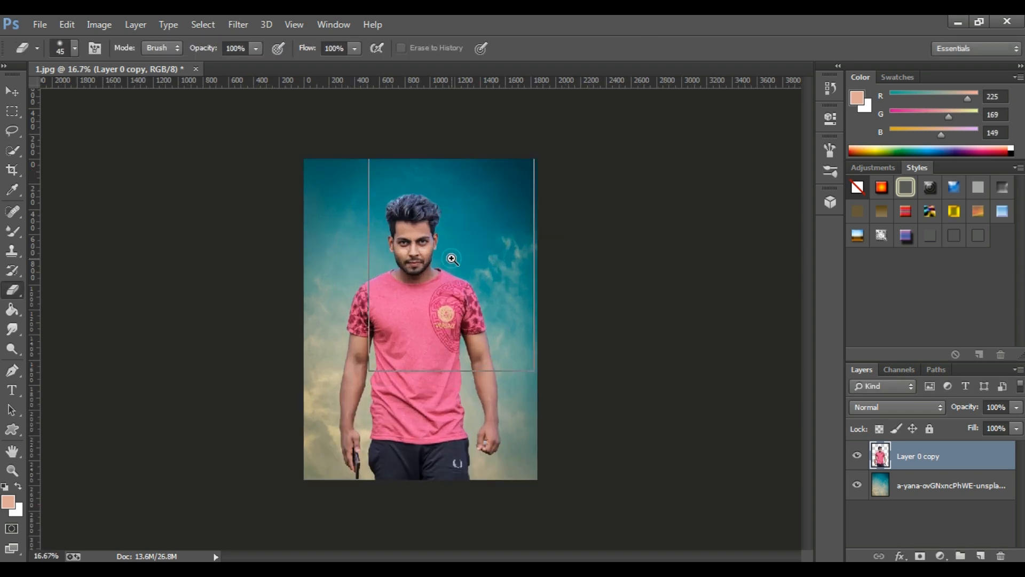
scroll(451, 258, down, 1)
click(238, 24)
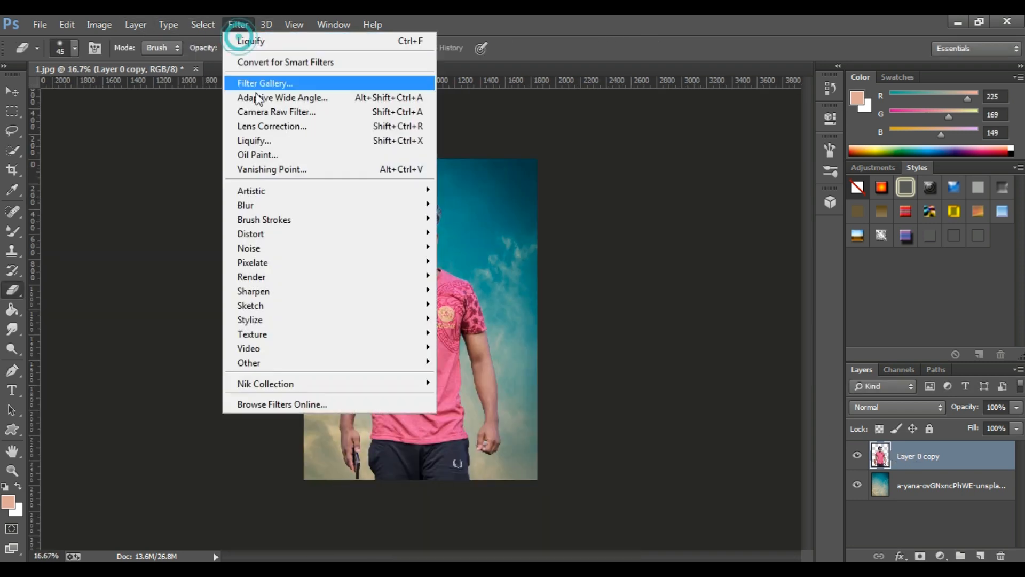
click(254, 84)
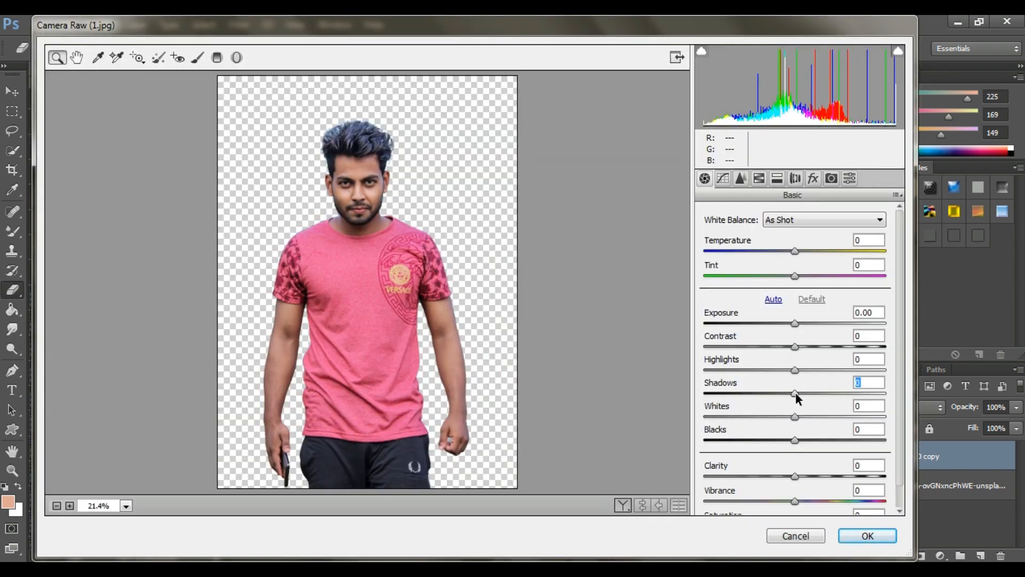
mouse_move(794, 370)
mouse_down()
mouse_move(815, 368)
mouse_move(762, 370)
mouse_move(795, 370)
mouse_up()
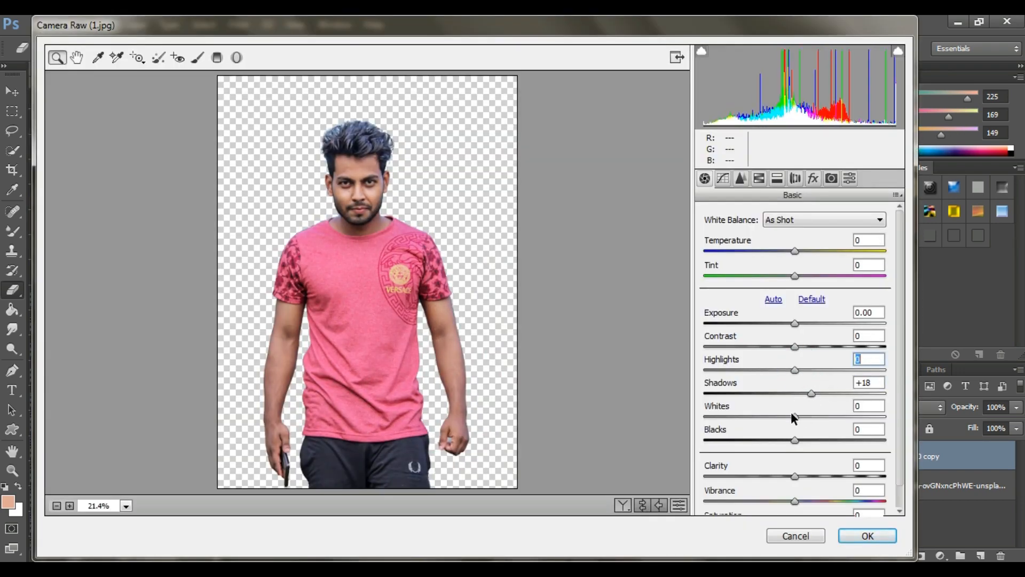
drag(794, 416, 807, 439)
click(795, 346)
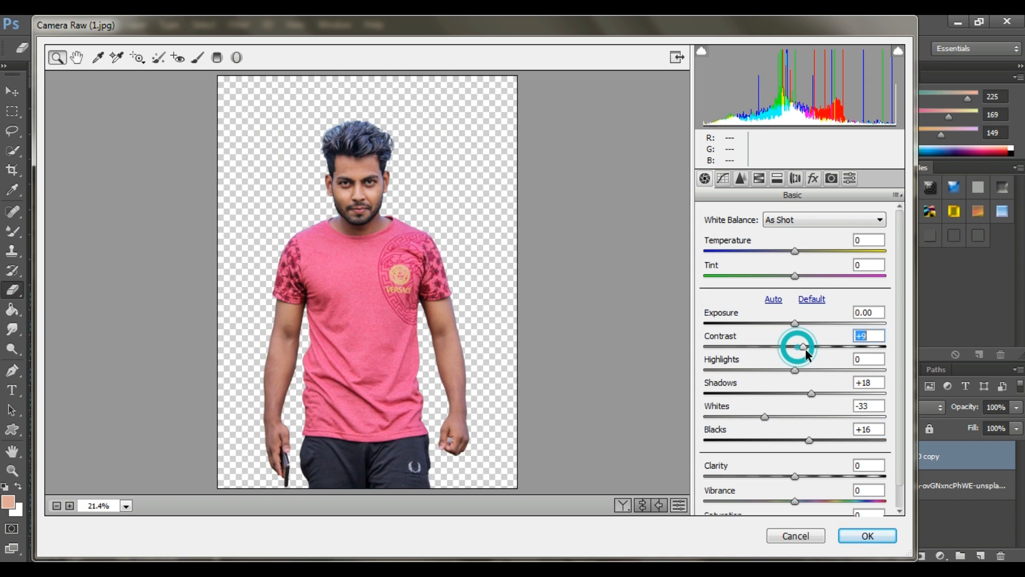
Step: Set the man's oranges luminance to +15 and apply the Camera Raw edits
click(758, 178)
click(793, 237)
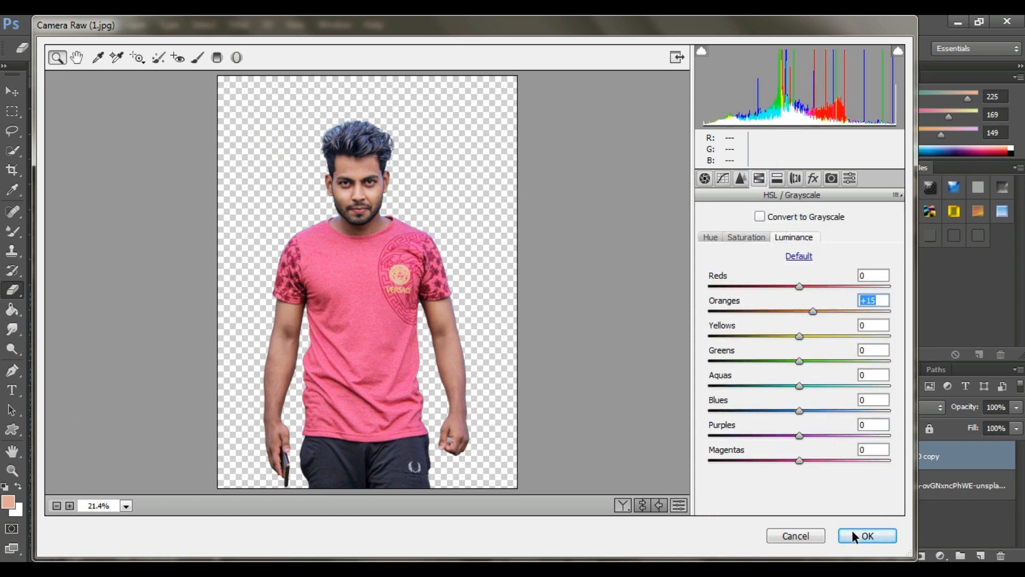
click(854, 532)
scroll(425, 211, down, 1)
scroll(424, 212, up, 1)
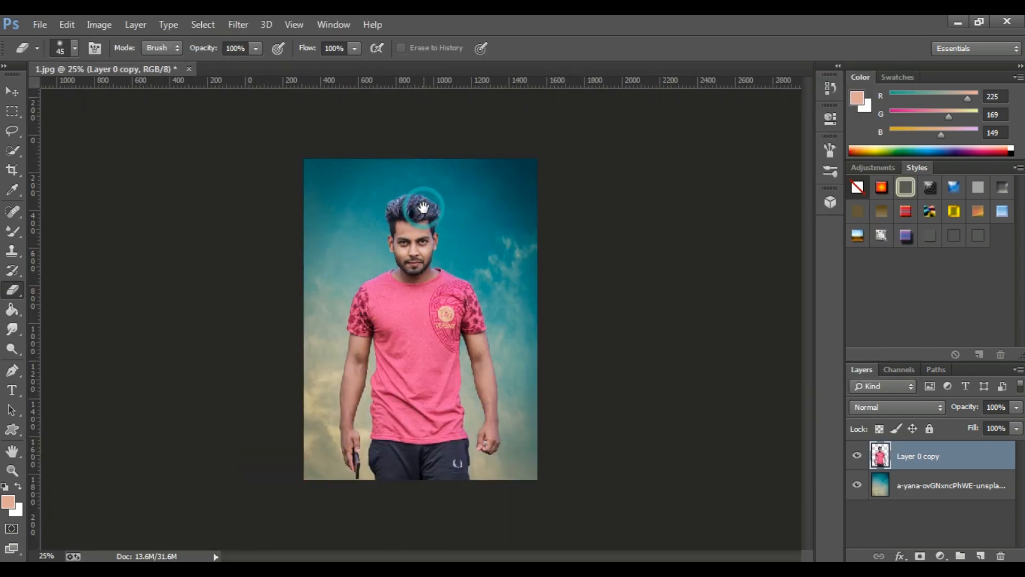
scroll(424, 212, down, 1)
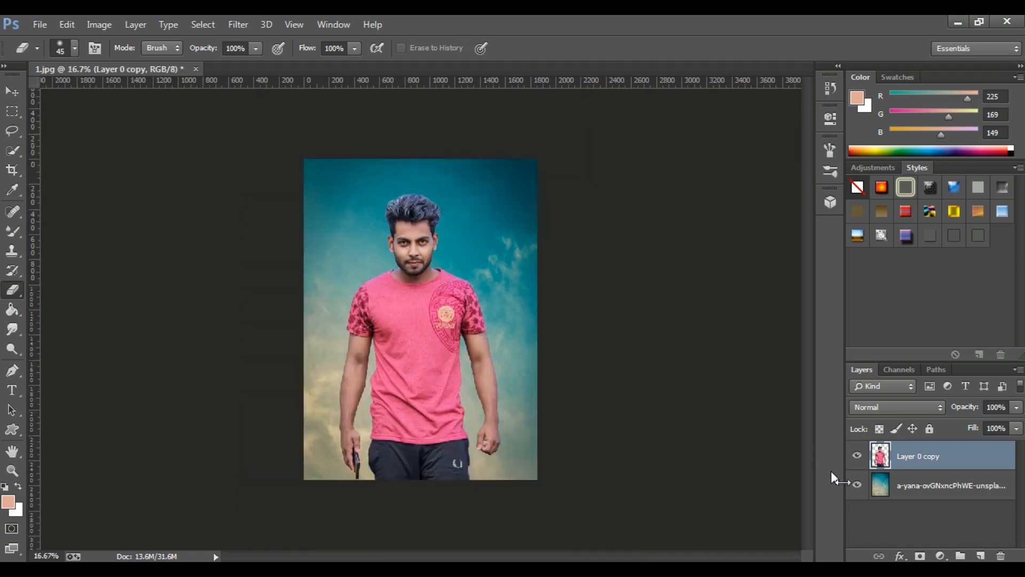
click(12, 389)
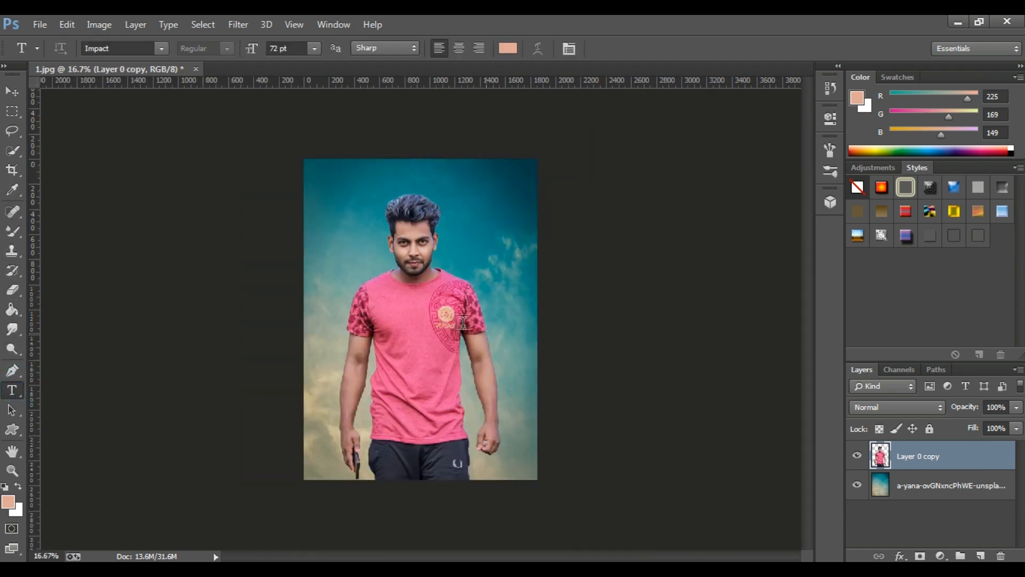
Step: Select the man's face, ears, neck and hair on Layer 0 copy with the Quick Selection tool
click(415, 246)
click(415, 245)
click(415, 246)
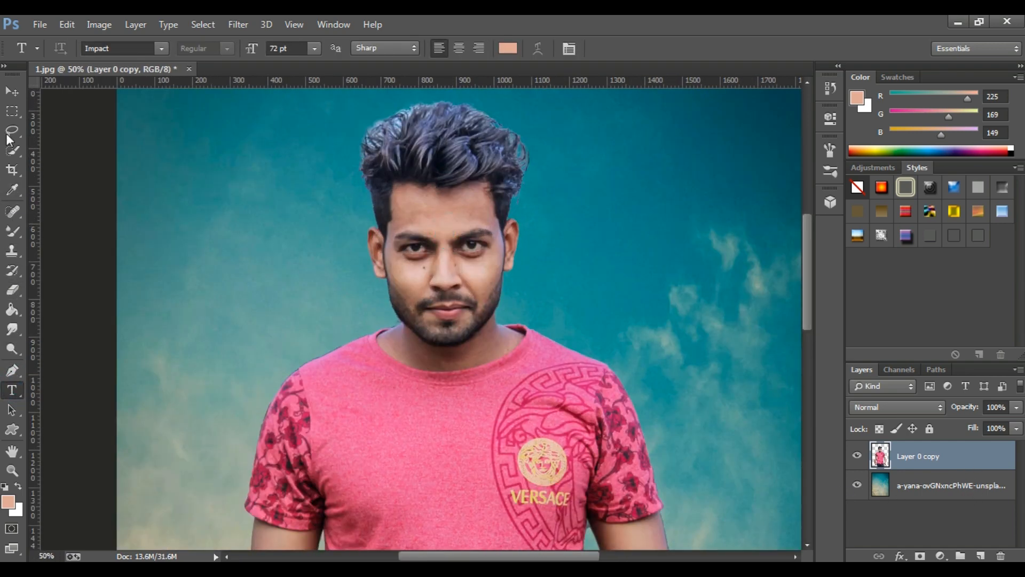
key(w)
mouse_move(411, 194)
mouse_down()
mouse_move(443, 295)
mouse_move(441, 233)
mouse_up()
drag(441, 260, 442, 286)
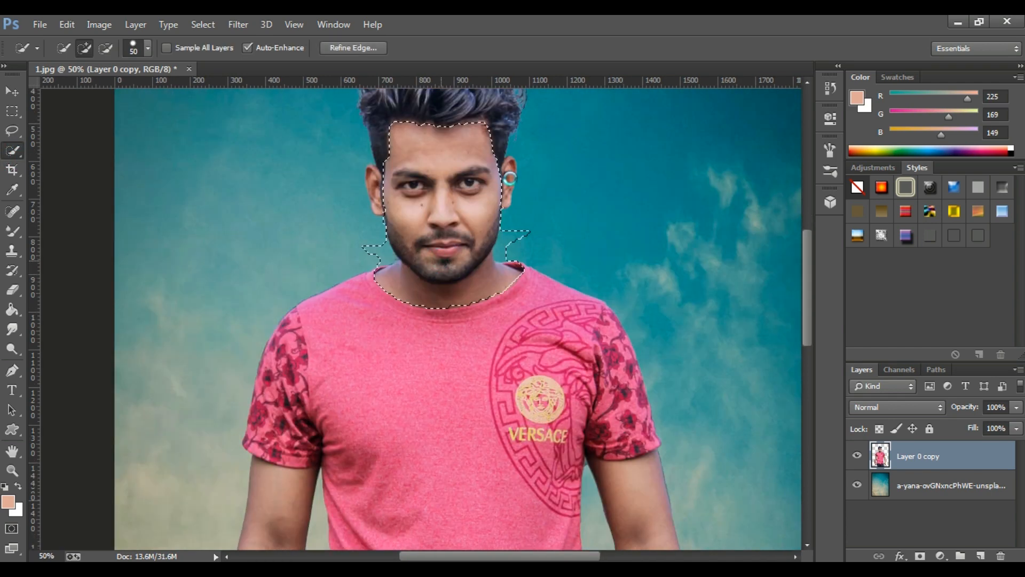
drag(510, 174, 511, 187)
drag(375, 173, 380, 205)
mouse_move(458, 107)
mouse_down()
mouse_move(455, 175)
mouse_move(469, 222)
mouse_up()
Step: Add both of the man's bare arms and hands to the selection
drag(496, 454, 392, 171)
drag(475, 123, 508, 295)
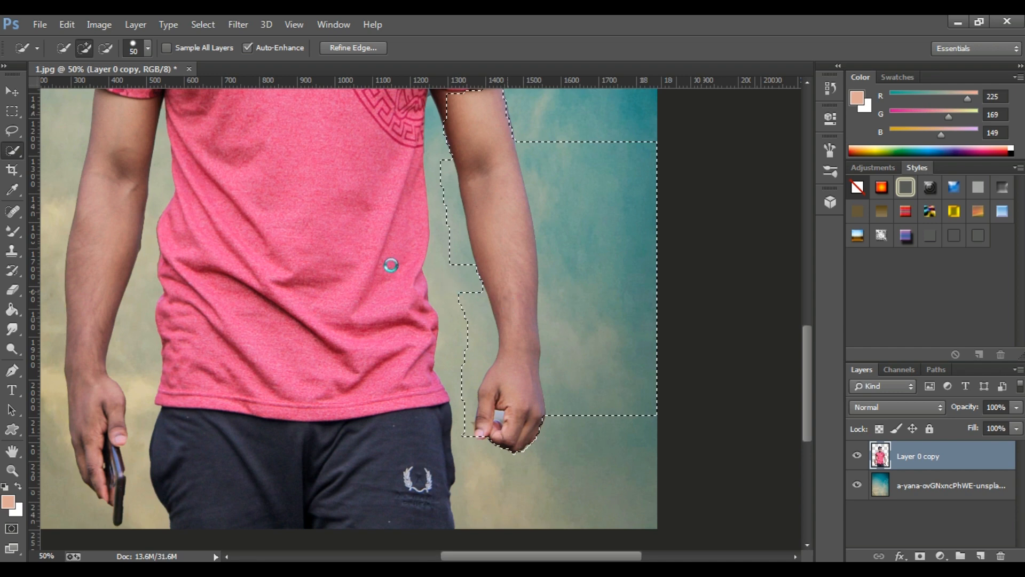
drag(382, 262, 549, 305)
drag(288, 218, 266, 413)
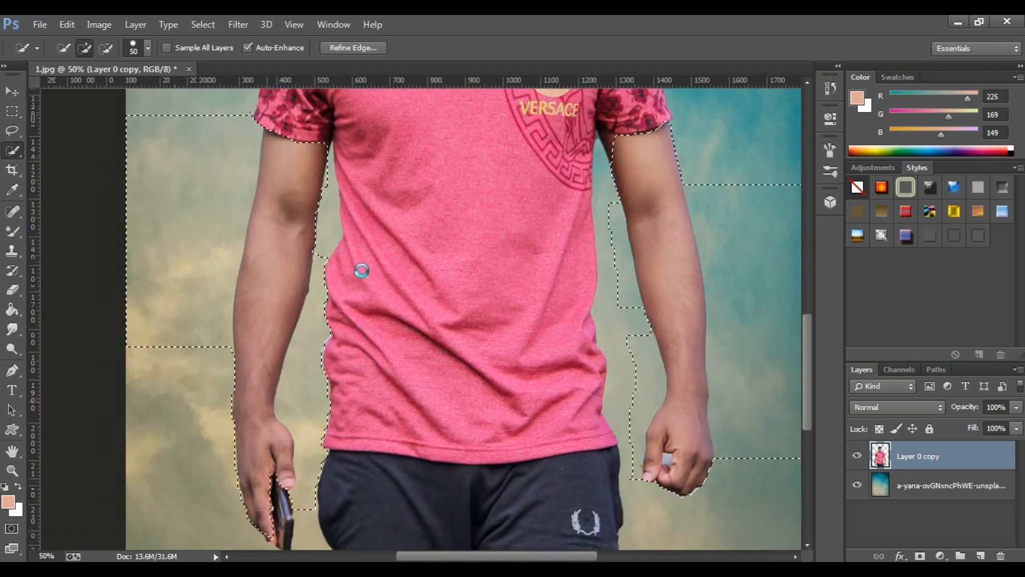
drag(371, 255, 318, 358)
click(561, 246)
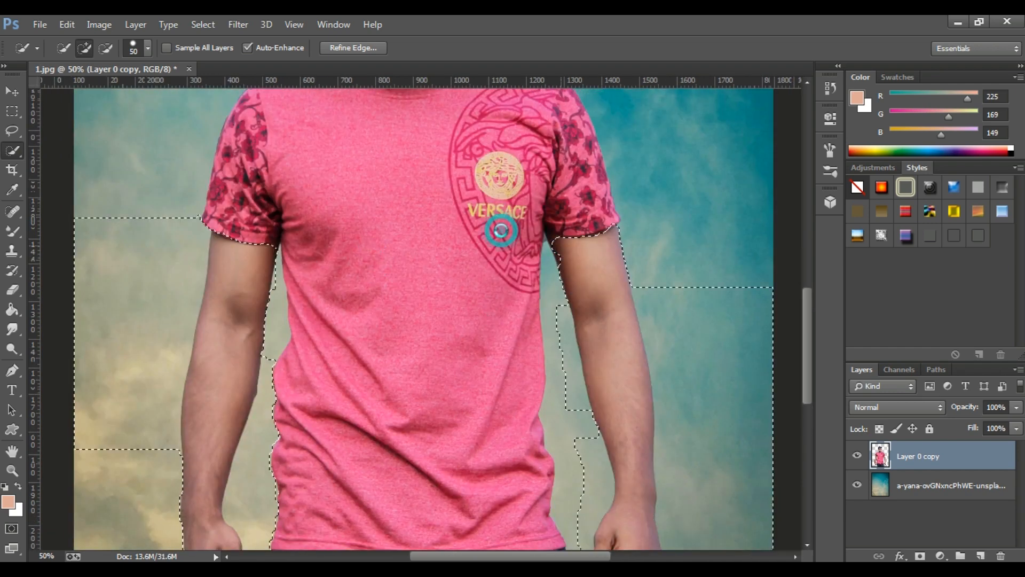
Step: Use Selective Color to lower the black in the selection's reds and yellows, and clear the selection
key(ctrl+minus)
key(ctrl+minus)
key(ctrl+minus)
click(98, 24)
click(121, 62)
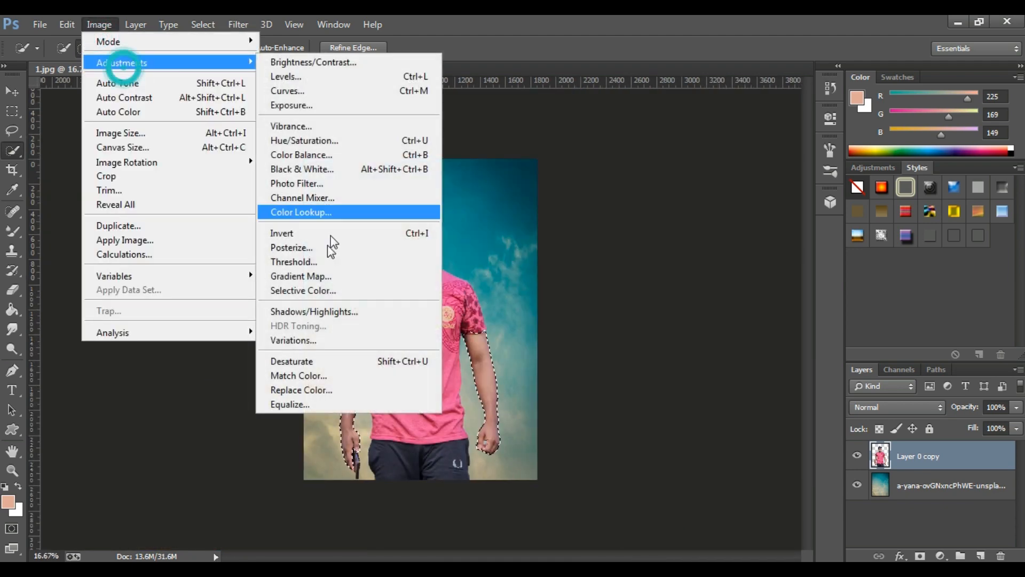
click(293, 290)
drag(796, 319, 777, 320)
click(792, 218)
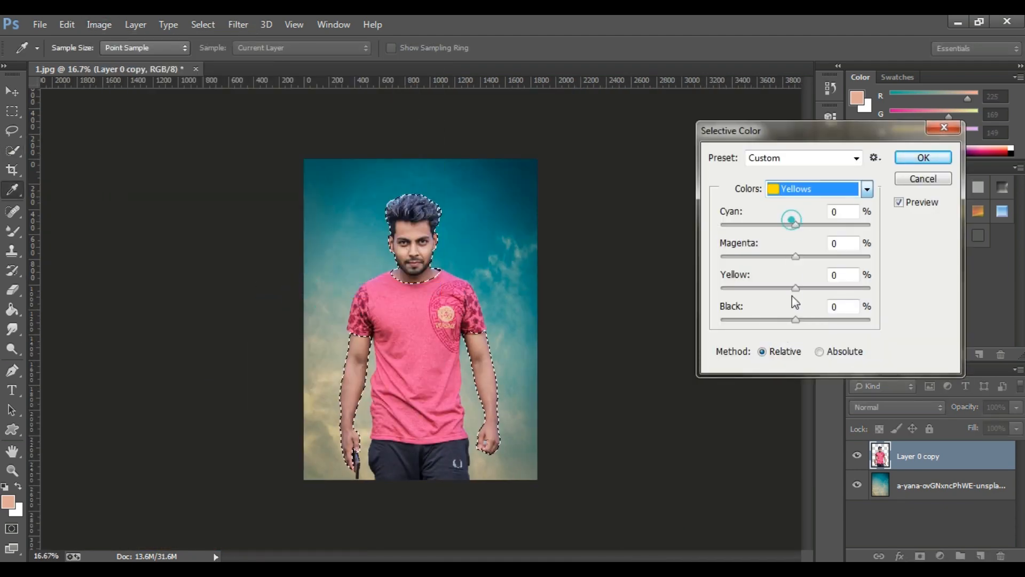
drag(795, 320, 773, 322)
click(903, 161)
right_click(509, 241)
click(522, 256)
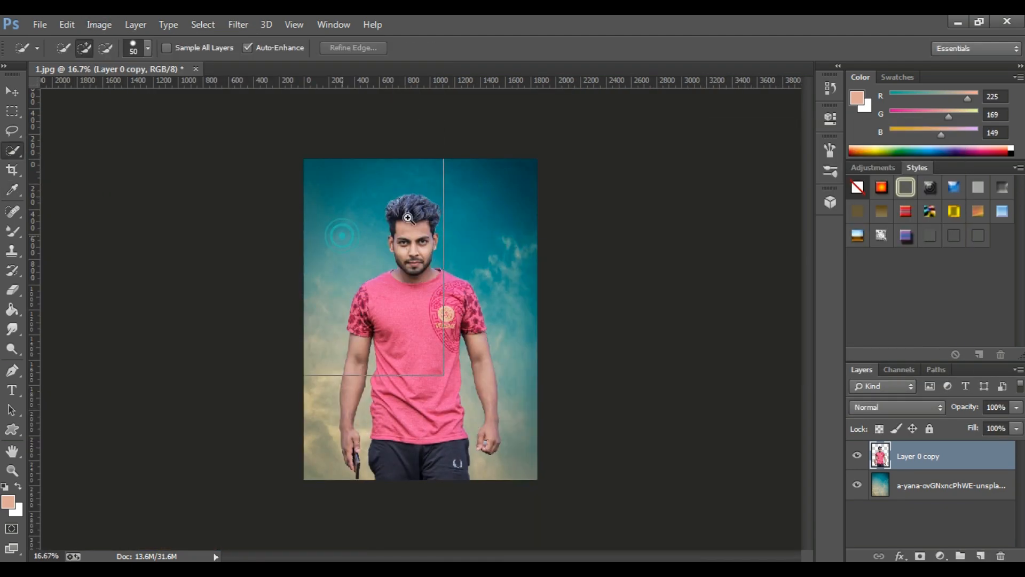
Step: Duplicate Layer 0 copy as Layer 0 copy 2
scroll(408, 239, up, 5)
right_click(915, 456)
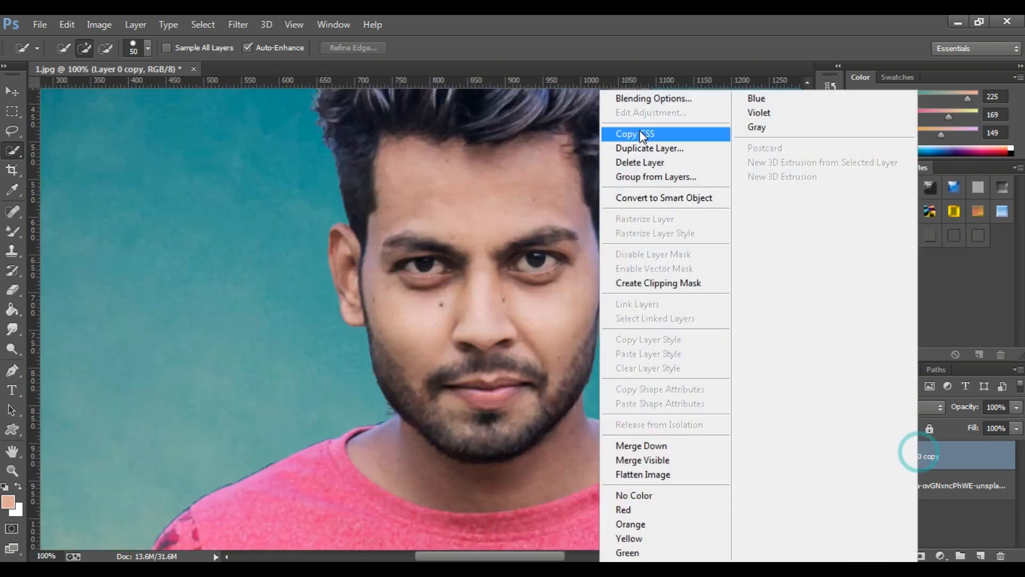
click(665, 153)
click(647, 184)
Step: Smooth the skin of the man's forehead on Layer 0 copy 2 with the Mixer Brush at size 45
click(11, 232)
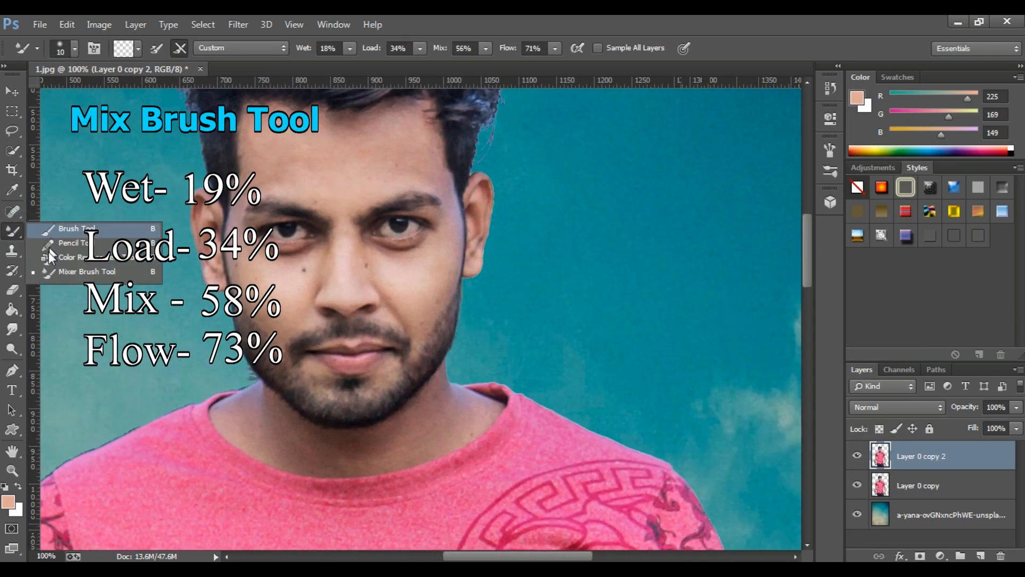
mouse_move(348, 163)
mouse_down()
mouse_move(423, 170)
mouse_move(463, 192)
mouse_move(462, 278)
mouse_up()
ctrl+click(463, 193)
key(bracketright)
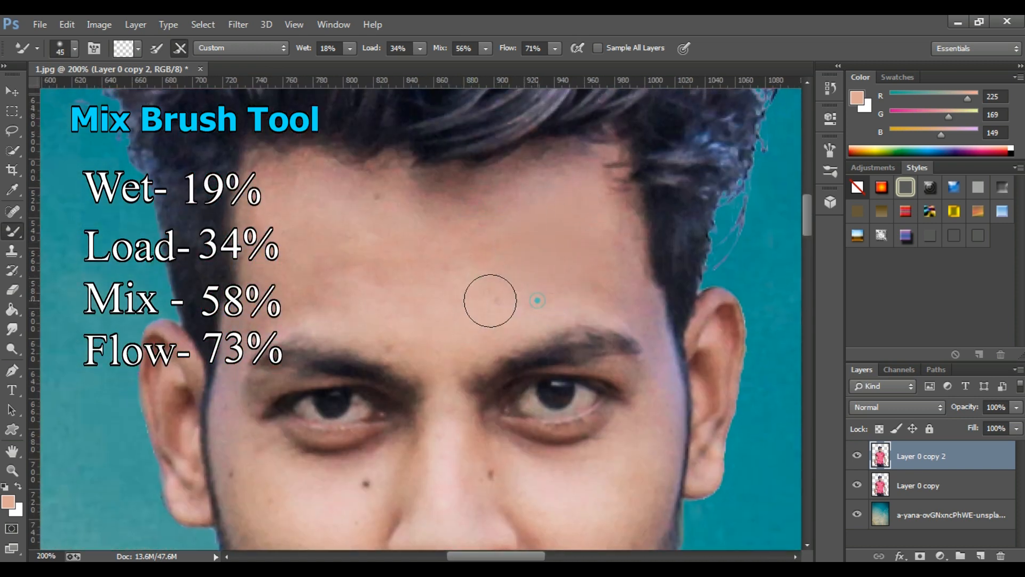
mouse_move(446, 342)
mouse_down()
mouse_move(528, 279)
mouse_move(546, 284)
mouse_up()
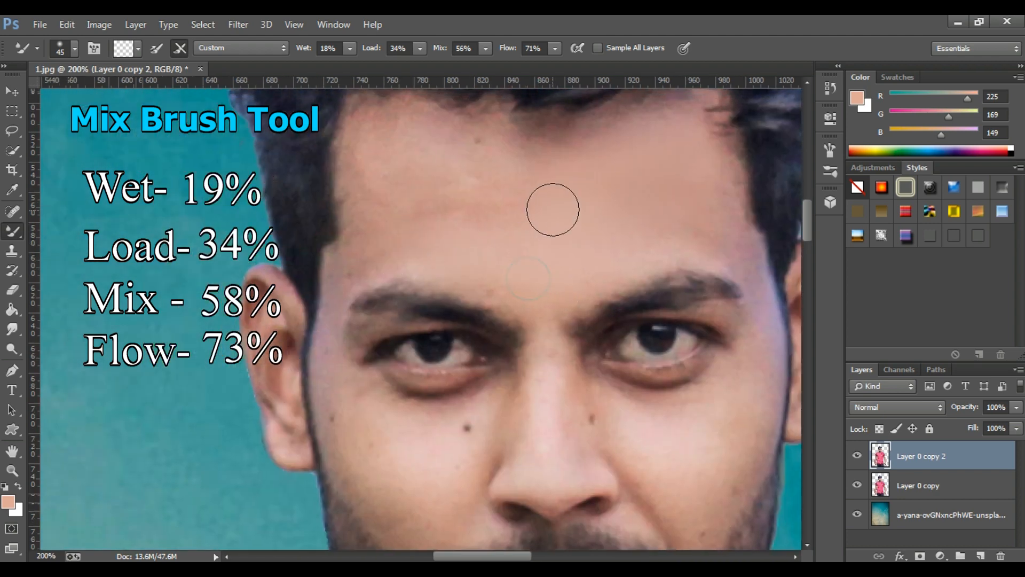
mouse_move(553, 210)
mouse_down()
mouse_move(551, 199)
mouse_move(562, 249)
mouse_move(591, 234)
mouse_up()
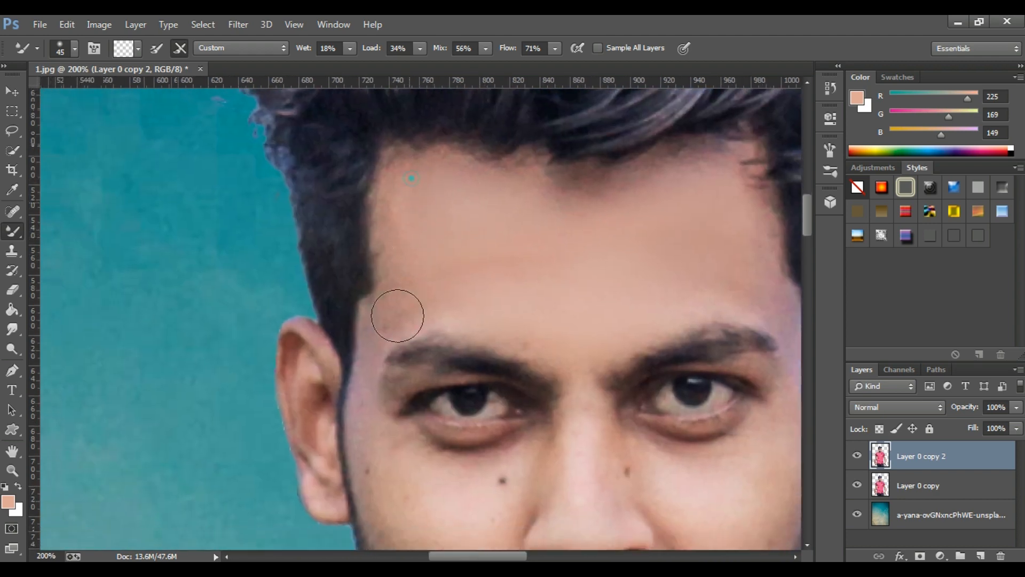
drag(525, 254, 618, 190)
drag(739, 188, 617, 206)
Step: Smooth the skin of both cheeks with the Mixer Brush at size 30
drag(457, 465, 547, 263)
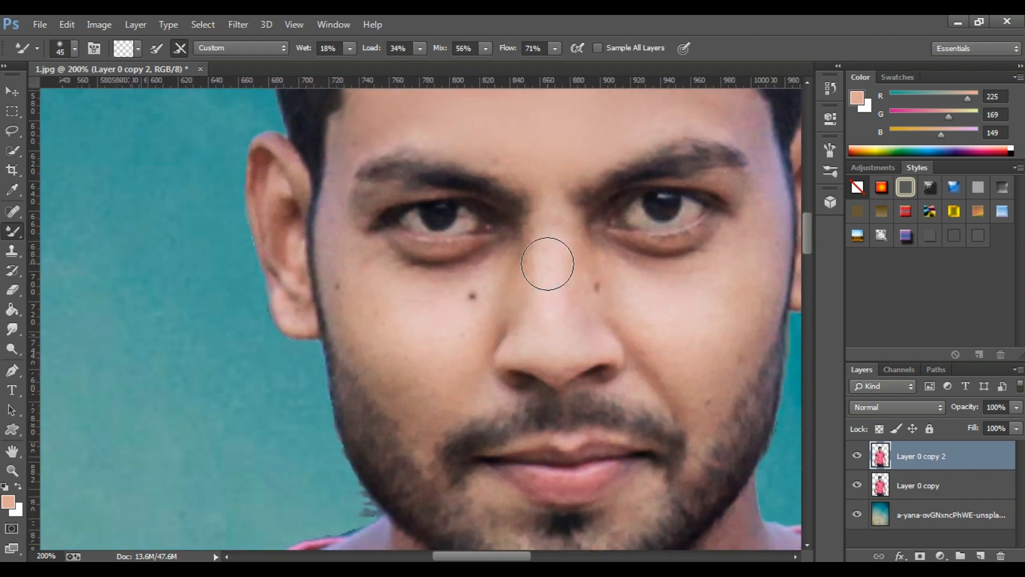
drag(646, 303, 544, 282)
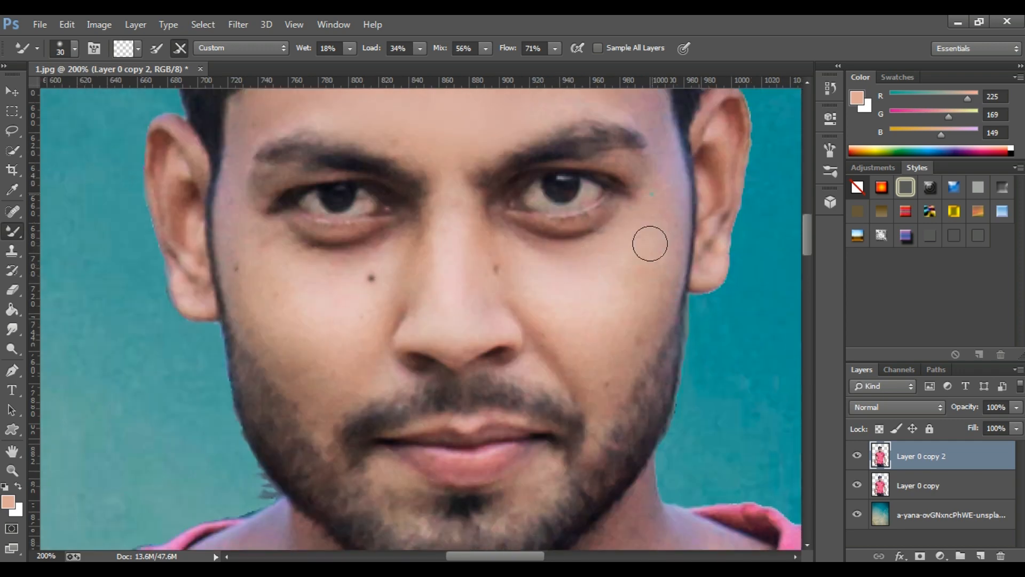
drag(649, 243, 644, 226)
mouse_move(592, 296)
mouse_down()
mouse_move(607, 316)
mouse_move(728, 359)
mouse_up()
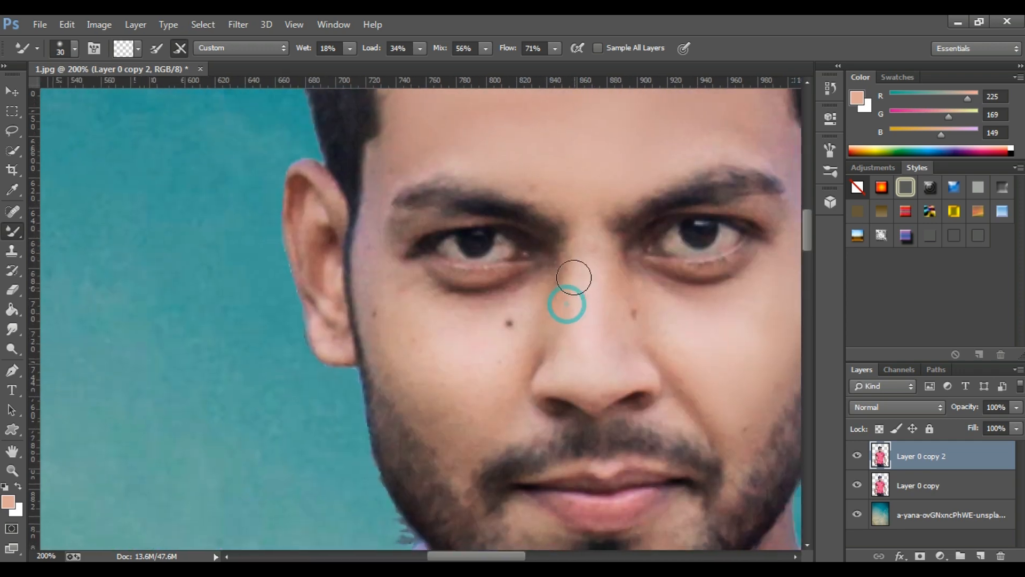
drag(561, 342, 620, 347)
mouse_move(536, 363)
mouse_down()
mouse_move(588, 364)
mouse_move(519, 347)
mouse_up()
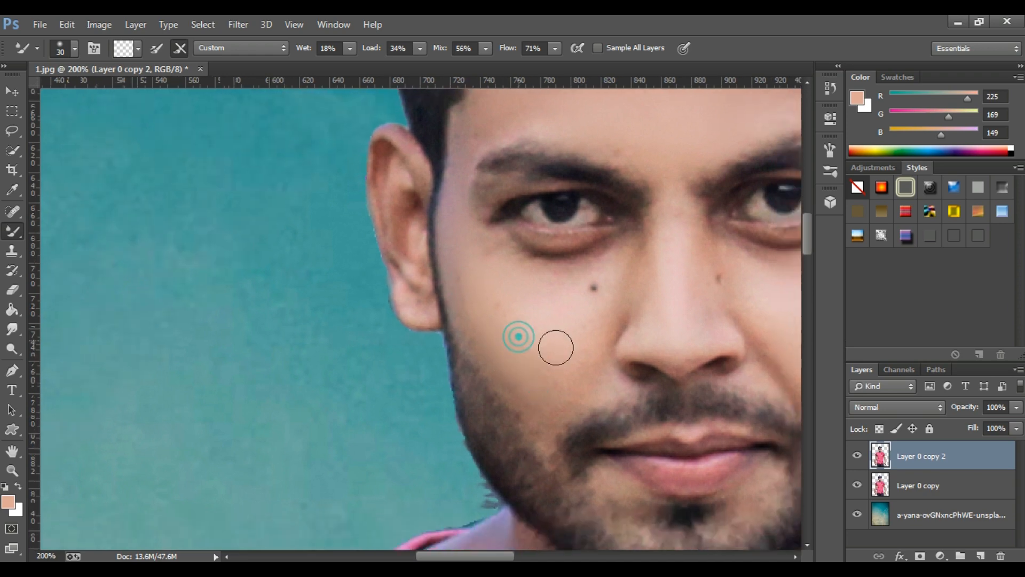
Step: Blend the skin beside the nose, under the eyes and down to the moustache with the Mixer Brush
drag(580, 327, 581, 352)
drag(620, 264, 582, 342)
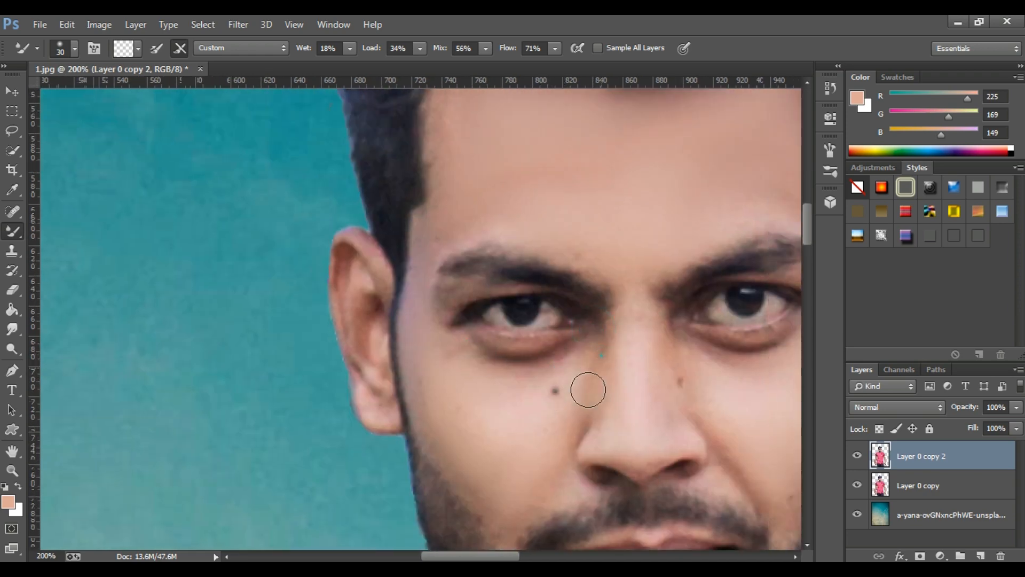
drag(614, 382, 611, 386)
drag(623, 288, 607, 351)
mouse_move(655, 375)
mouse_down()
mouse_move(511, 245)
mouse_move(475, 138)
mouse_up()
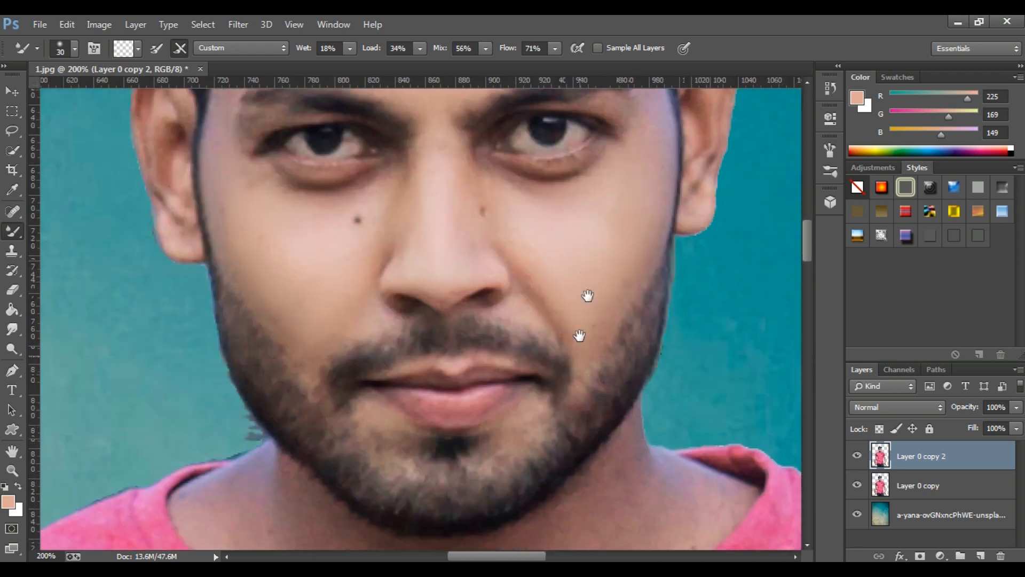
drag(580, 335, 598, 242)
drag(545, 326, 599, 299)
Step: Smooth the skin of the neck between the beard and the collar with the Mixer Brush at size 35 to 40
drag(421, 296, 410, 197)
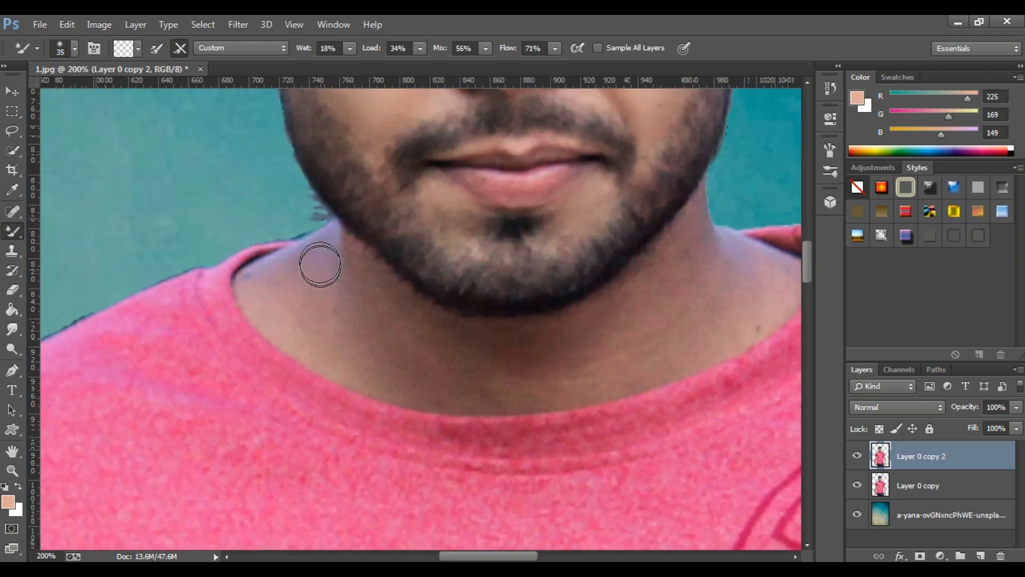
drag(623, 373, 466, 348)
drag(588, 282, 534, 329)
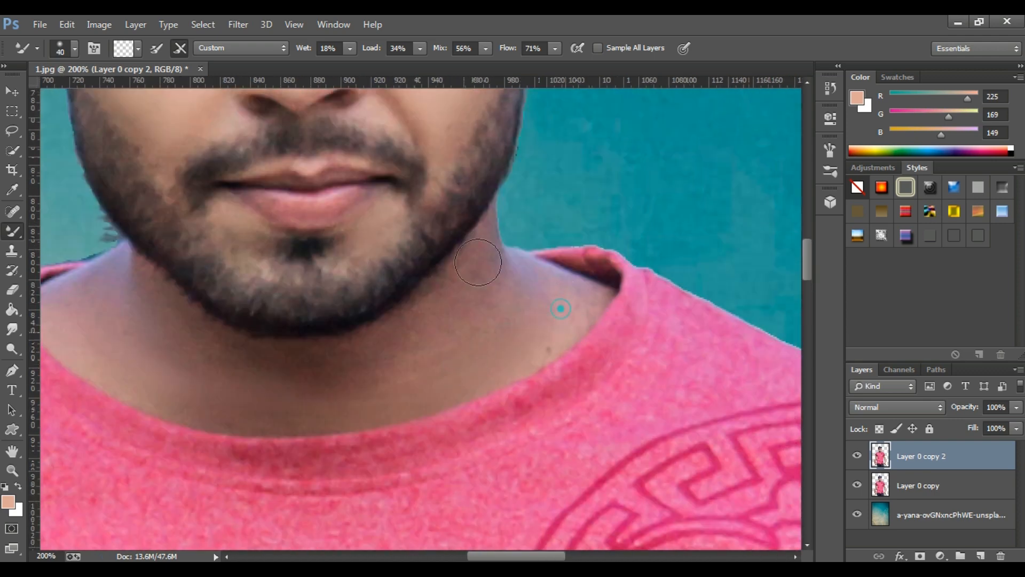
drag(445, 342, 497, 411)
drag(558, 345, 473, 225)
Step: Smooth the skin of both arms with the Mixer Brush at size 60
scroll(549, 369, down, 3)
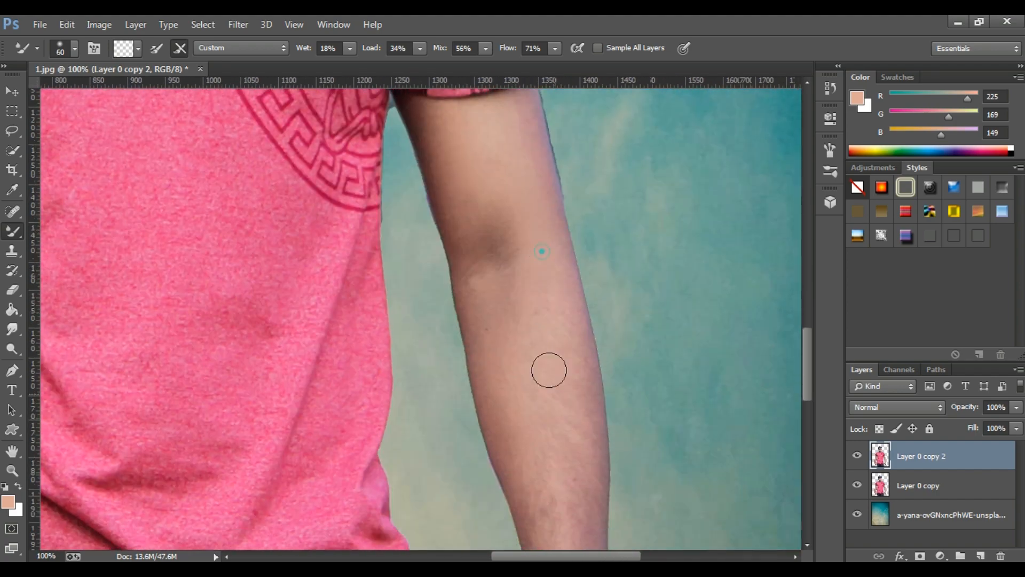
drag(521, 319, 293, 289)
drag(423, 258, 458, 130)
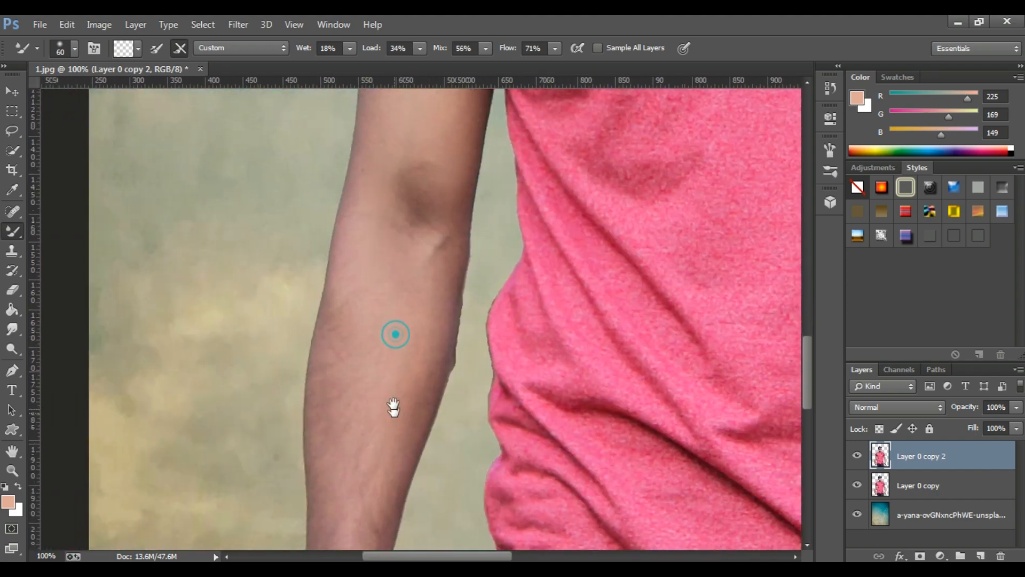
drag(393, 407, 386, 338)
alt+click(364, 344)
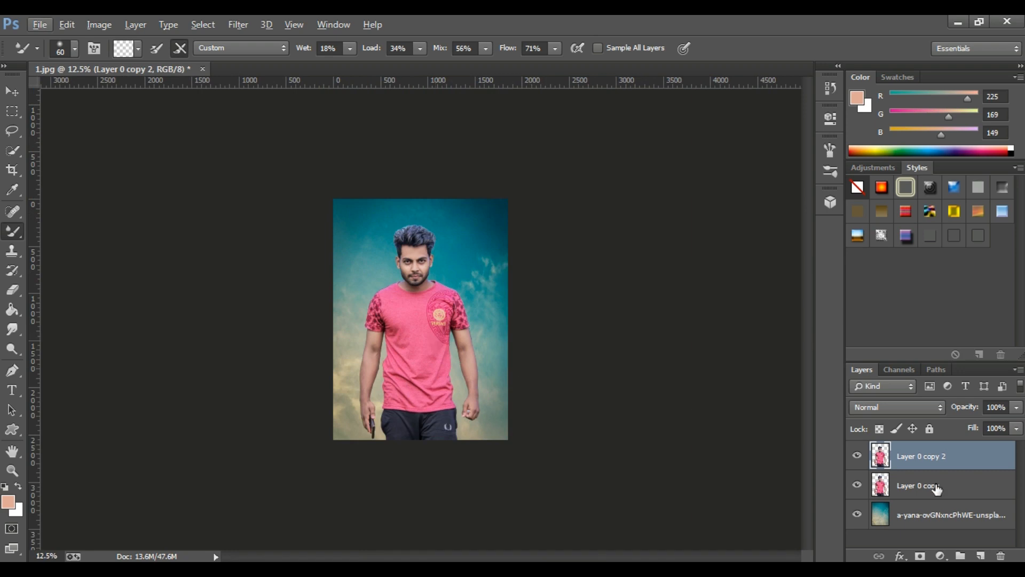
Step: Merge Layer 0 copy 2 with Layer 0 copy into one layer
shift+click(931, 482)
right_click(931, 483)
click(667, 443)
key(ctrl+plus)
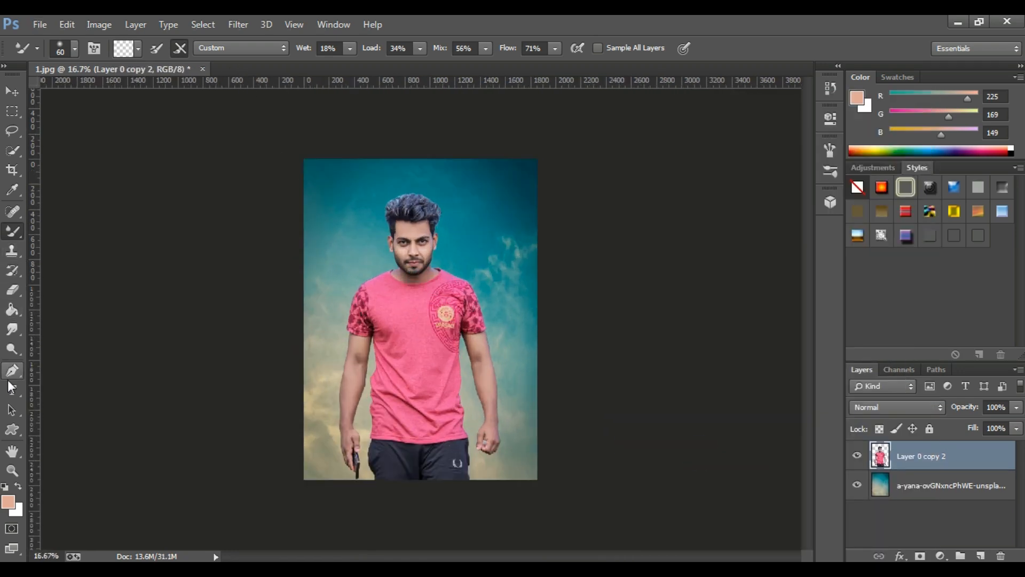
Step: Add the name as a title in 72 pt Impact and enlarge it across the upper part of the portrait
click(11, 388)
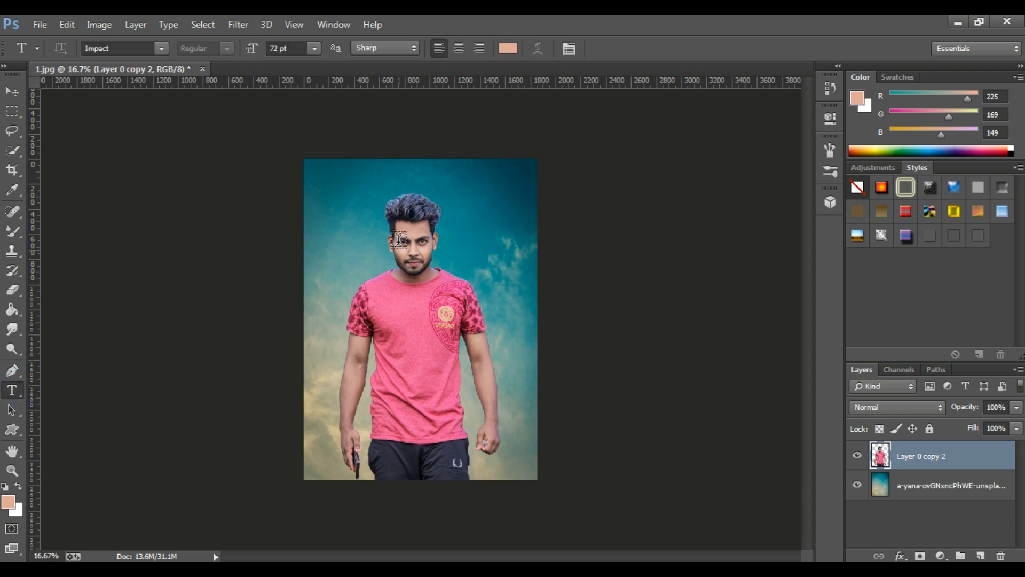
click(368, 207)
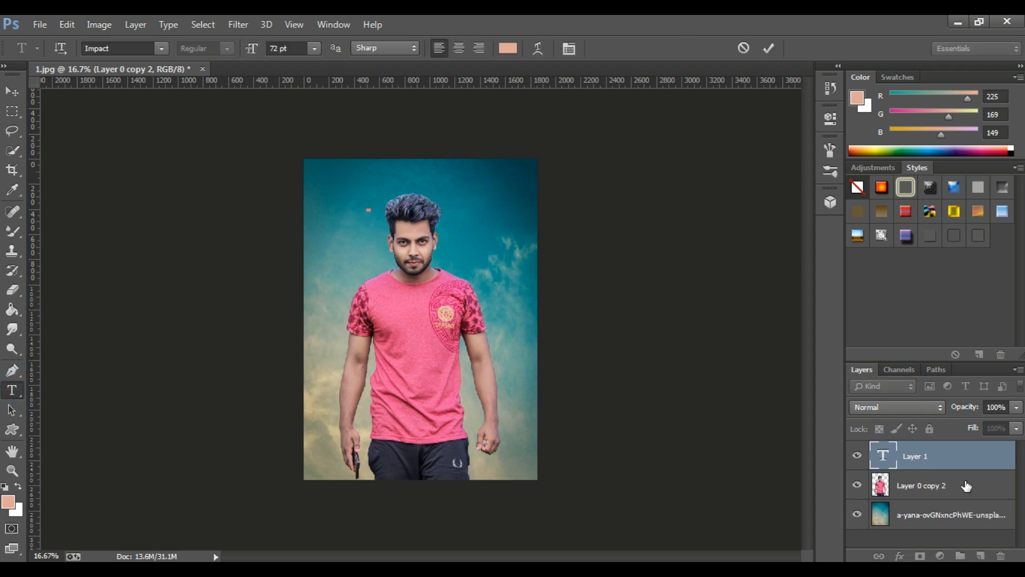
key(ctrl+Return)
key(ctrl+t)
drag(368, 210, 564, 385)
drag(478, 314, 453, 261)
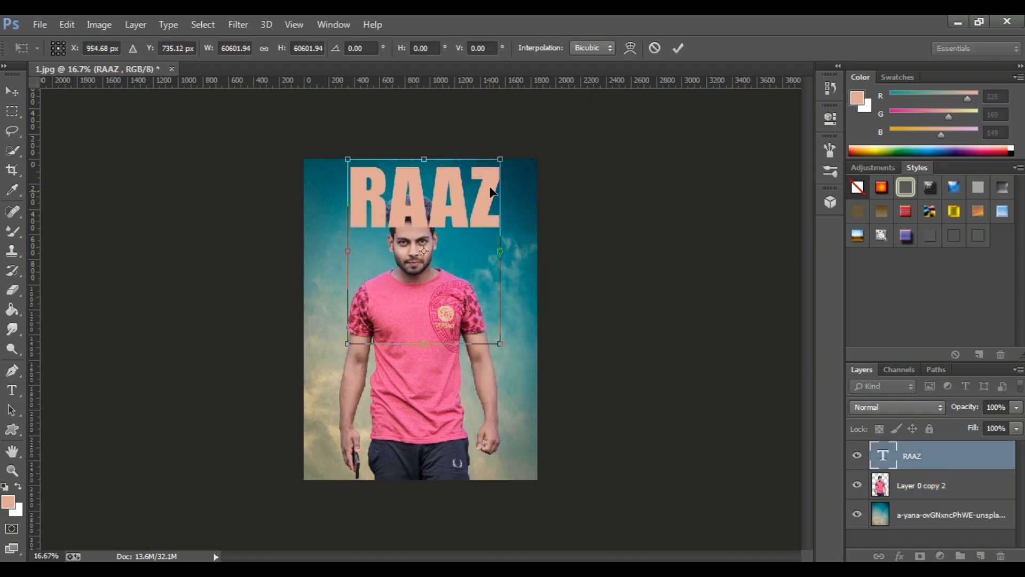
Step: Scale the title down and centre it above the man's face near the upper edge of the canvas
drag(500, 159, 484, 178)
mouse_move(459, 216)
mouse_down()
mouse_move(460, 199)
mouse_move(450, 199)
mouse_move(452, 212)
mouse_up()
key(Return)
key(ctrl+minus)
key(ctrl+t)
mouse_move(411, 246)
mouse_down()
mouse_move(426, 224)
mouse_move(420, 231)
mouse_up()
key(Return)
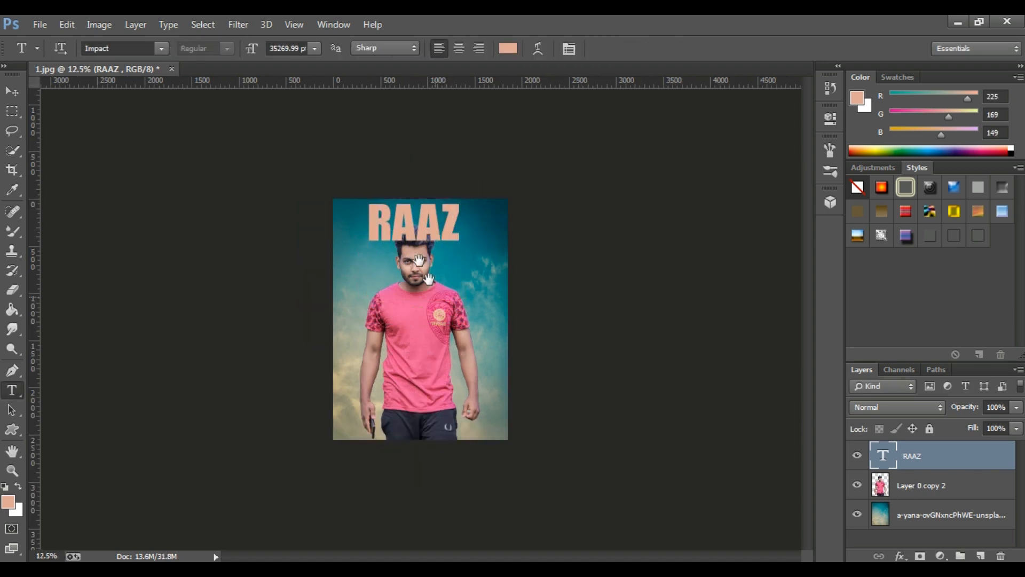
Step: Scale the title to 86.83% and centre it just above the man's hair
key(ctrl+plus)
key(ctrl+minus)
key(ctrl+t)
drag(460, 199, 449, 214)
drag(414, 246, 426, 231)
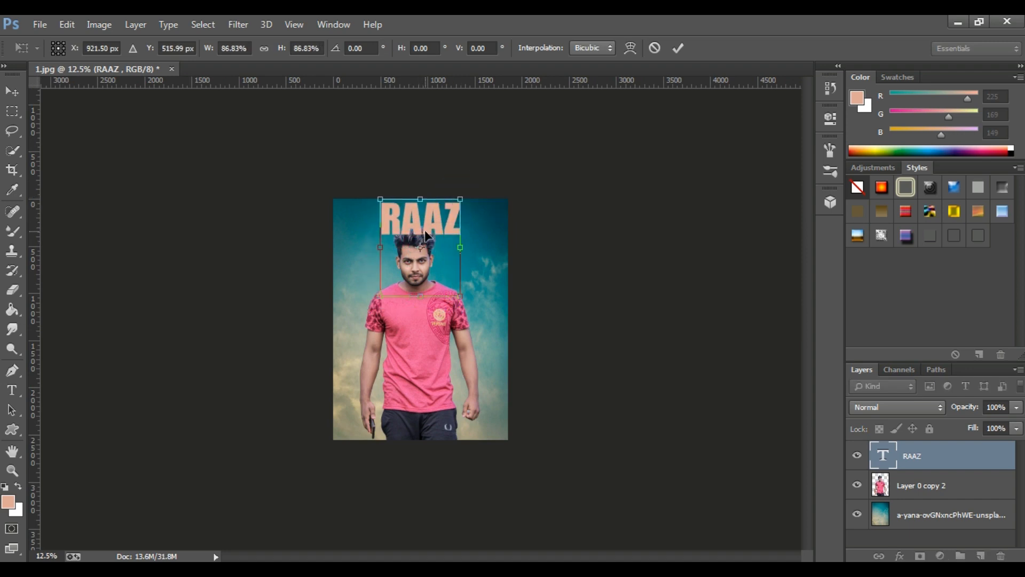
key(Return)
key(ctrl+plus)
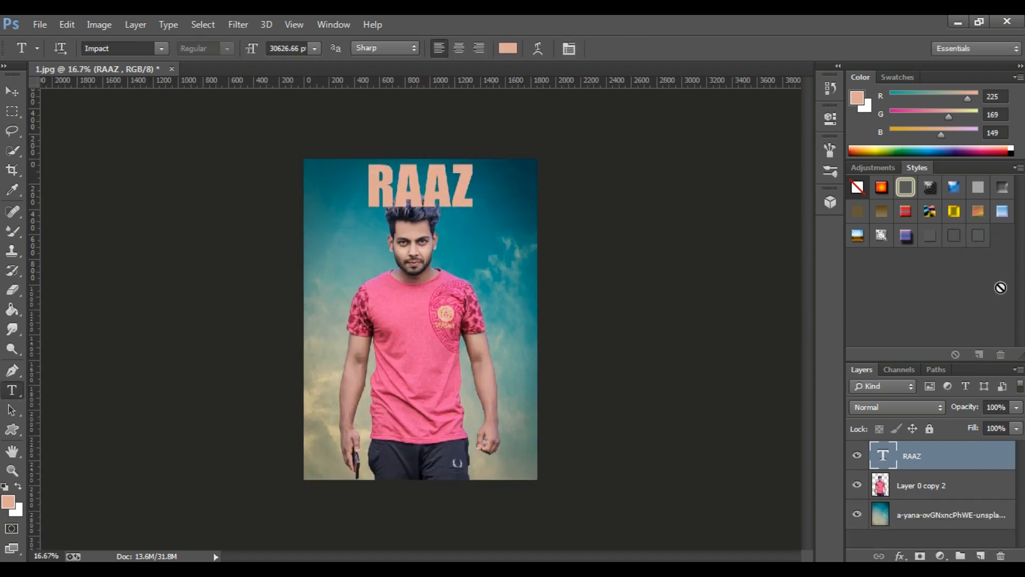
Step: Apply the outline style preset to the title layer and set its white outside stroke to 6 px
click(953, 237)
double_click(888, 456)
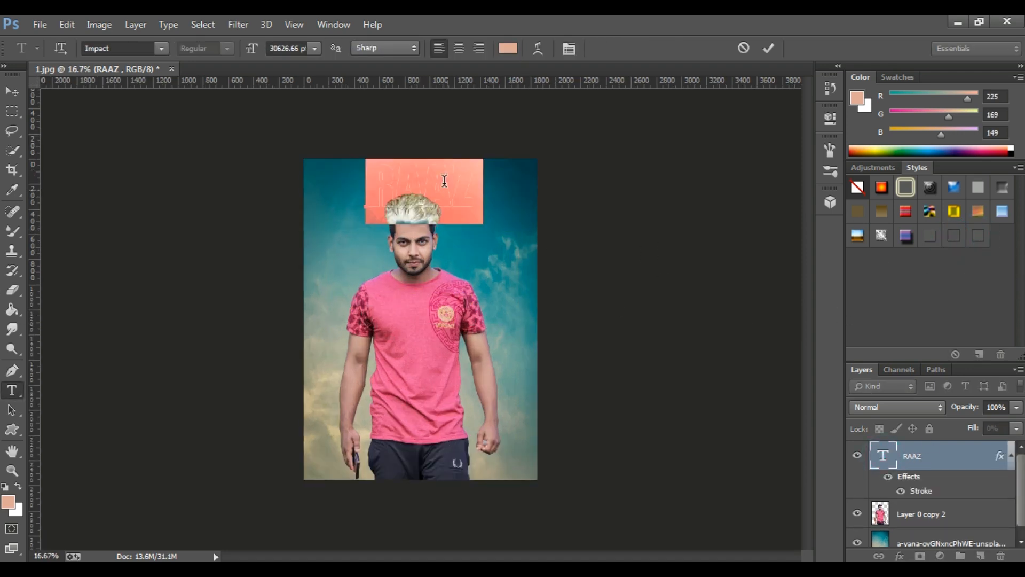
double_click(966, 456)
click(489, 236)
click(642, 278)
drag(647, 255, 598, 169)
click(943, 162)
drag(683, 128, 813, 129)
drag(793, 176, 797, 176)
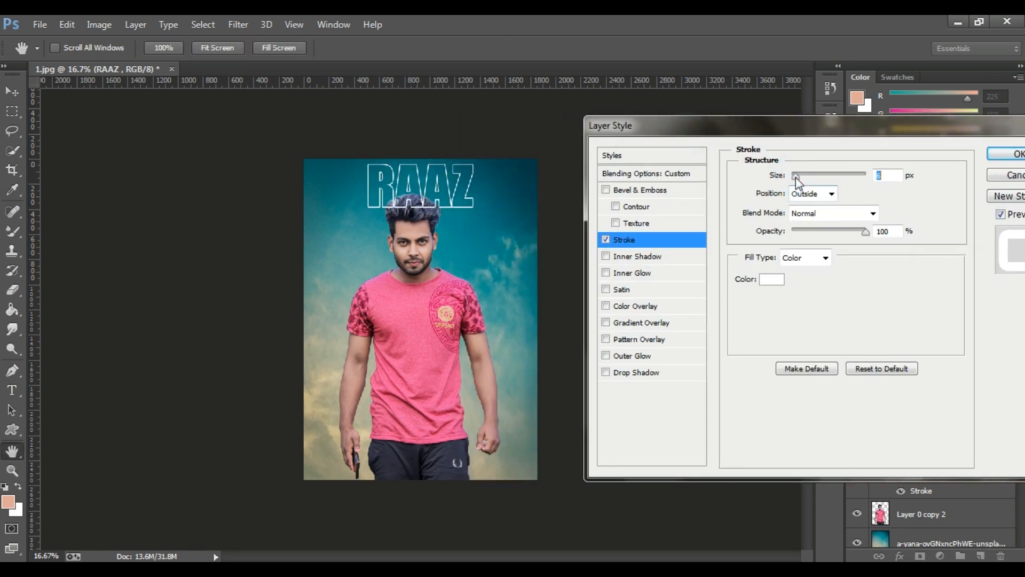
click(997, 155)
Step: Move the title layer beneath Layer 0 copy 2 and shift the title slightly to the left
scroll(411, 193, up, 1)
drag(917, 456, 921, 526)
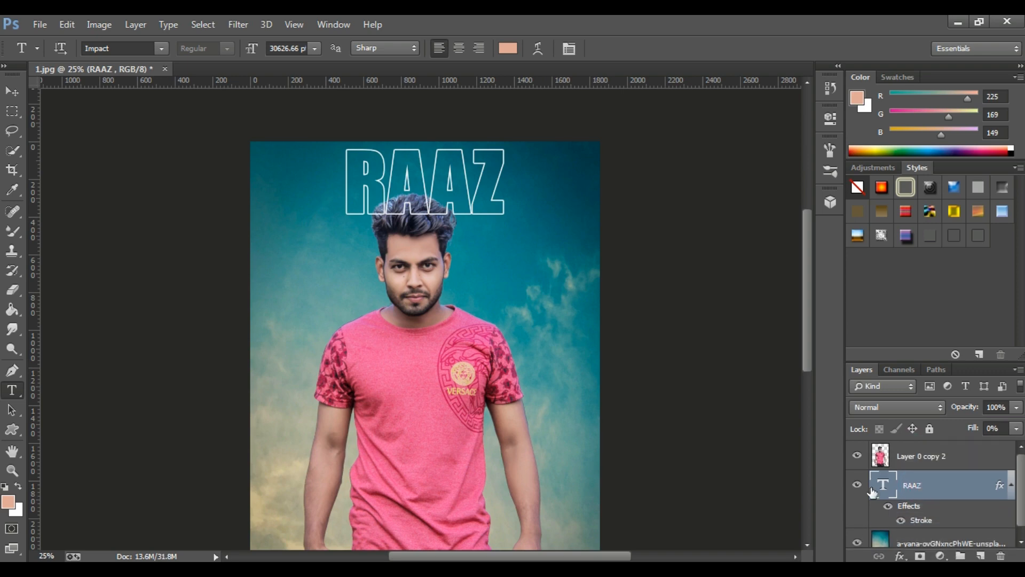
scroll(458, 221, down, 1)
key(ctrl+t)
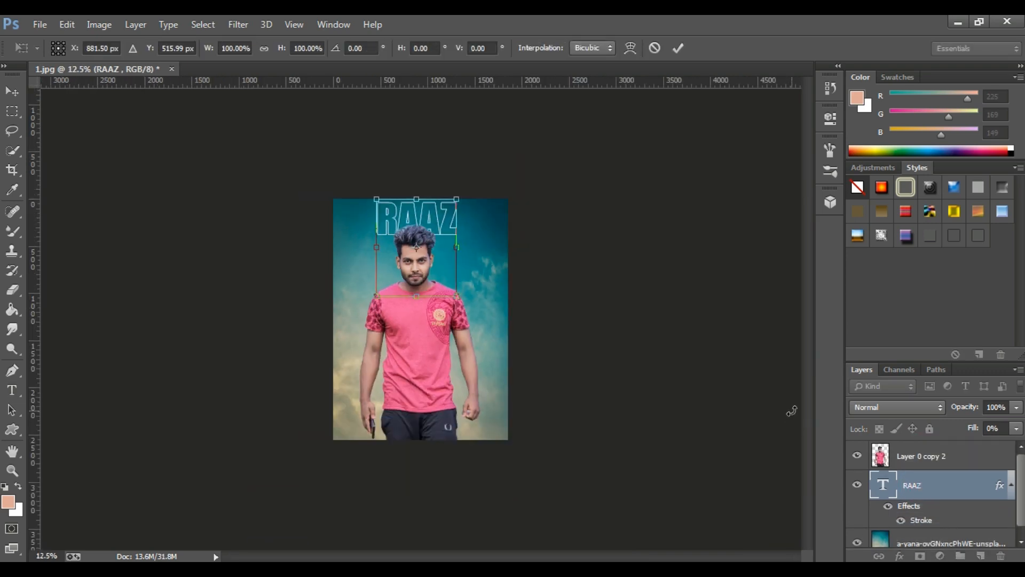
key(Left)
key(Return)
scroll(451, 247, down, 1)
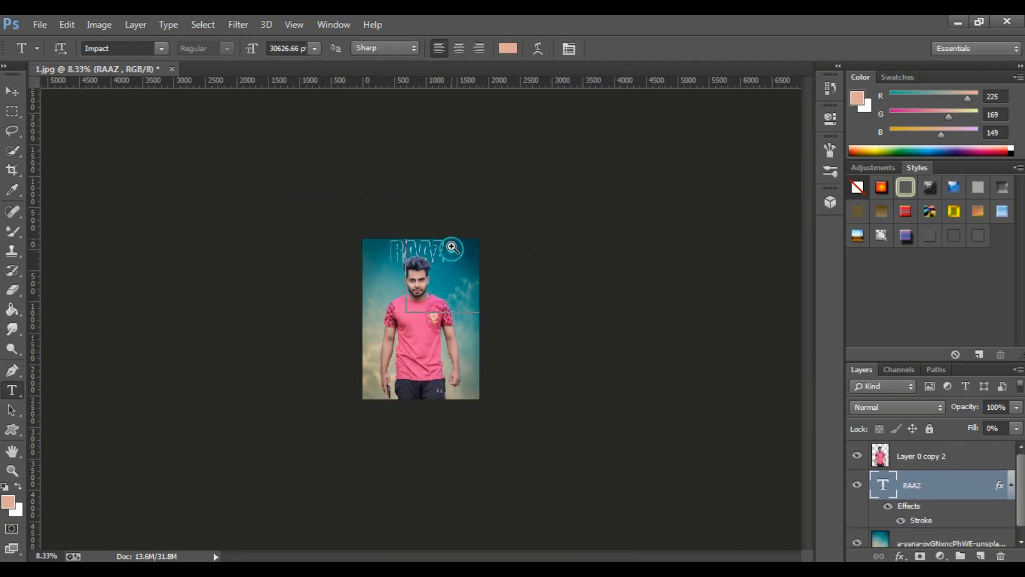
scroll(441, 220, up, 3)
drag(440, 215, 455, 275)
scroll(451, 240, down, 1)
Step: Merge all visible layers into a single layer
click(452, 239)
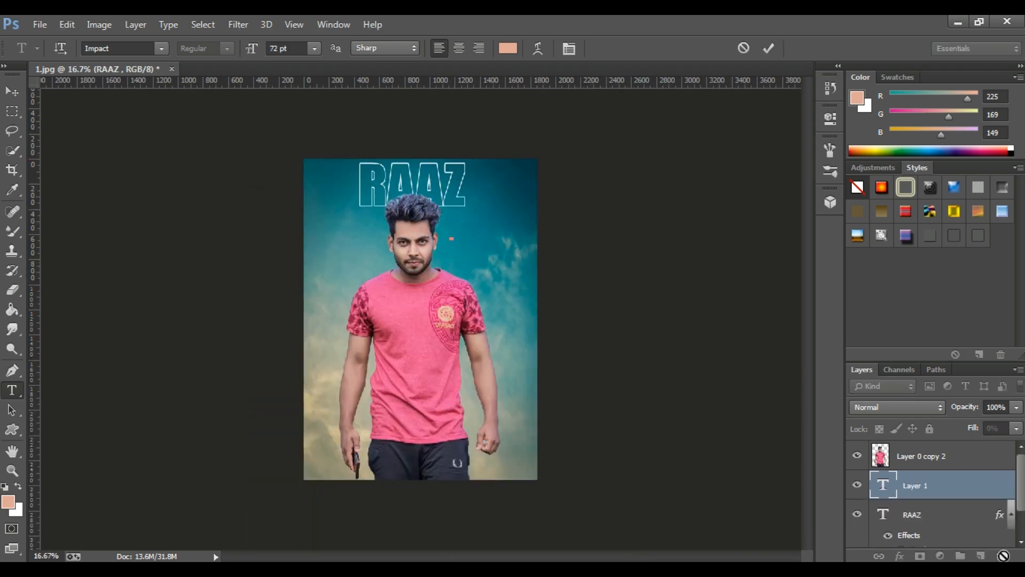
click(938, 483)
right_click(974, 509)
click(770, 427)
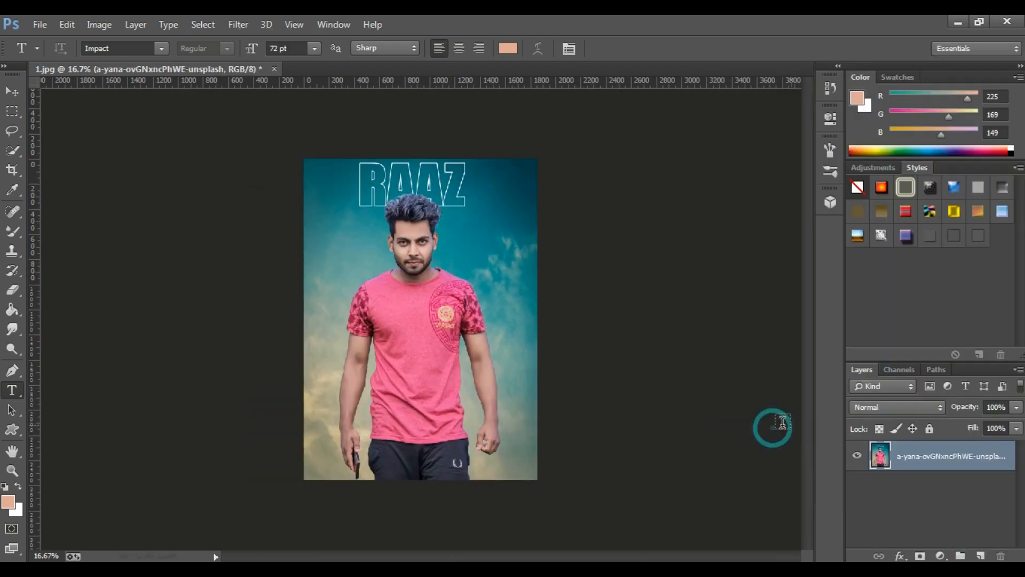
Step: In the Camera Raw filter, set Contrast to +7, Highlights to -21 and Shadows to +20
key(ctrl+minus)
key(ctrl+minus)
click(237, 24)
click(279, 110)
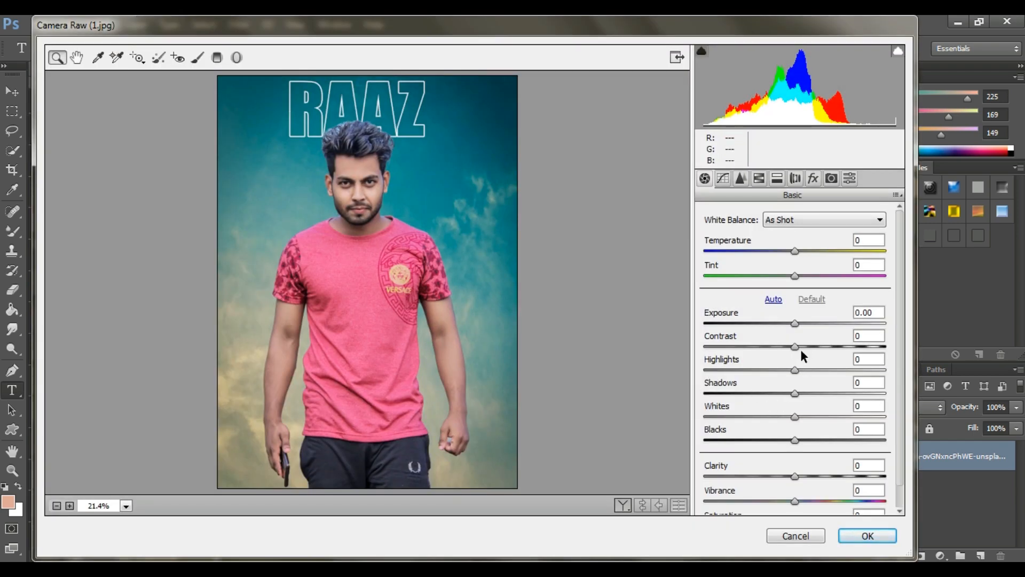
drag(795, 369, 764, 367)
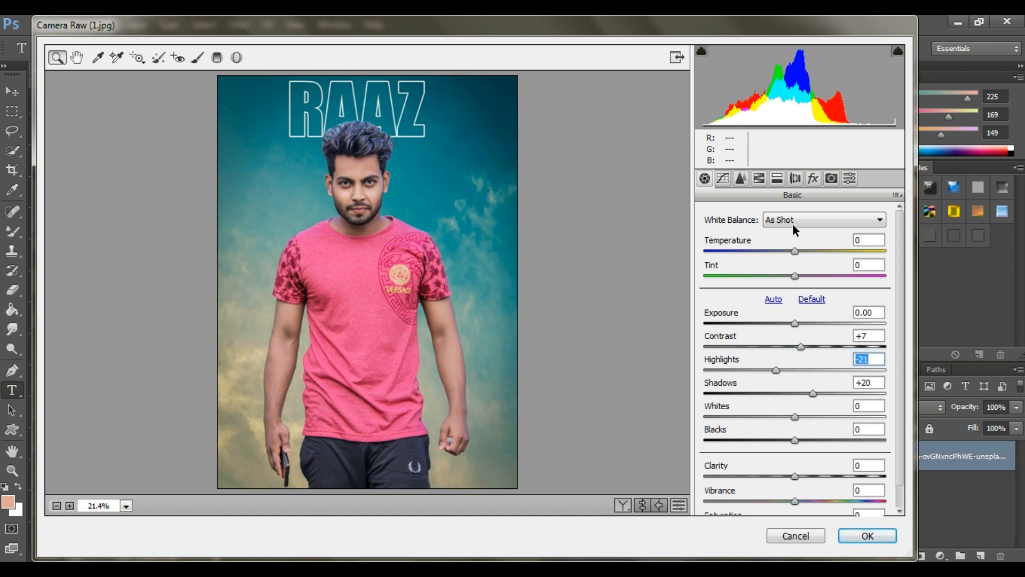
Step: Darken the edges with a post-crop vignette, set Blacks to -14 and apply the Camera Raw filter
click(813, 178)
drag(795, 426, 806, 475)
click(704, 177)
drag(795, 415, 783, 417)
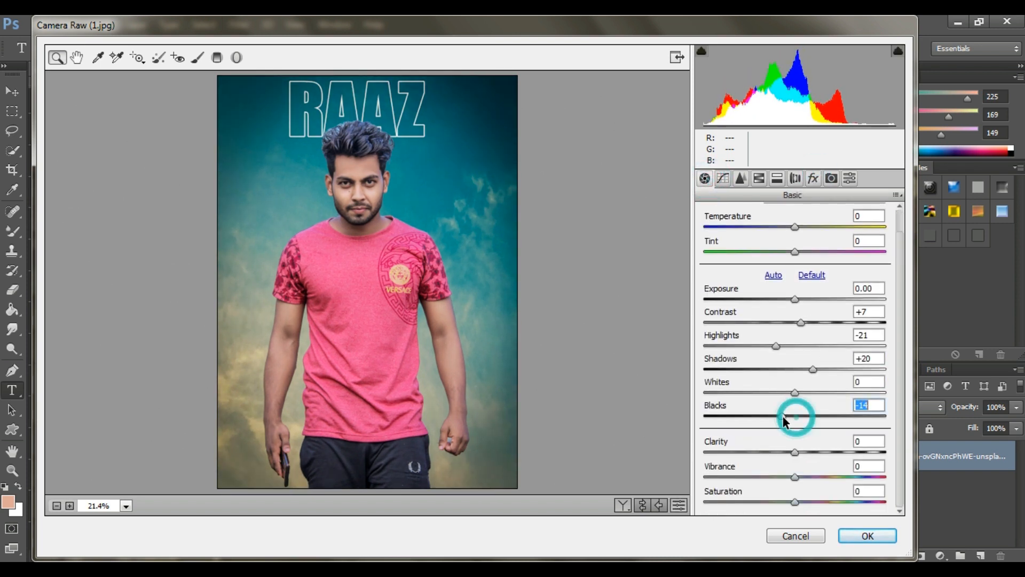
click(867, 535)
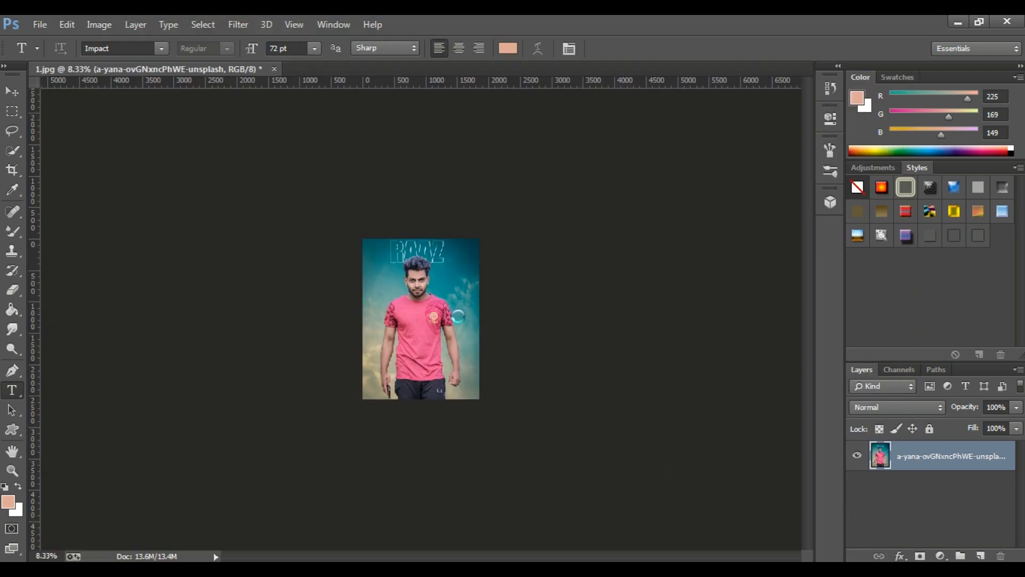
click(431, 275)
ctrl+click(430, 266)
alt+click(431, 266)
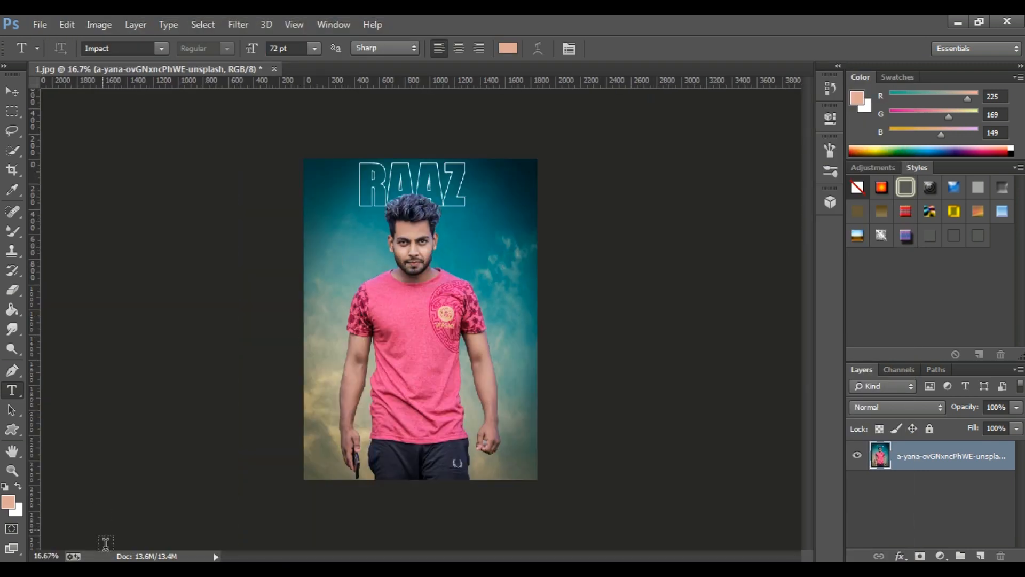
Step: Place the giphy-downsized-large star image from the wallpaper Night folder onto the portrait
click(101, 571)
right_click(495, 461)
click(535, 320)
click(10, 42)
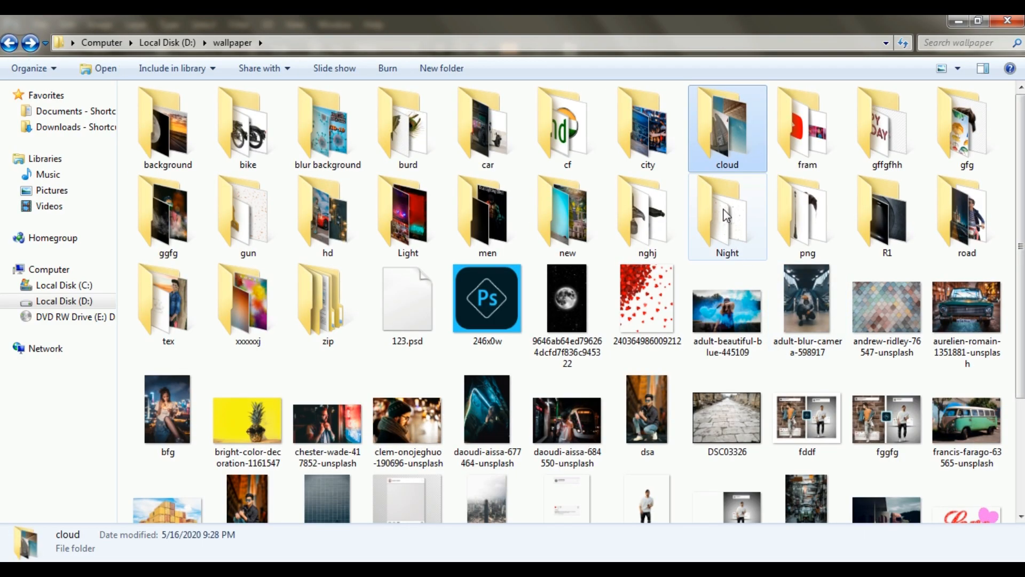
double_click(726, 213)
drag(579, 137, 354, 223)
Step: Scale the placed star image to cover the whole canvas and set its blend mode to Screen
drag(430, 322, 556, 522)
drag(504, 383, 391, 222)
drag(471, 325, 543, 410)
click(526, 48)
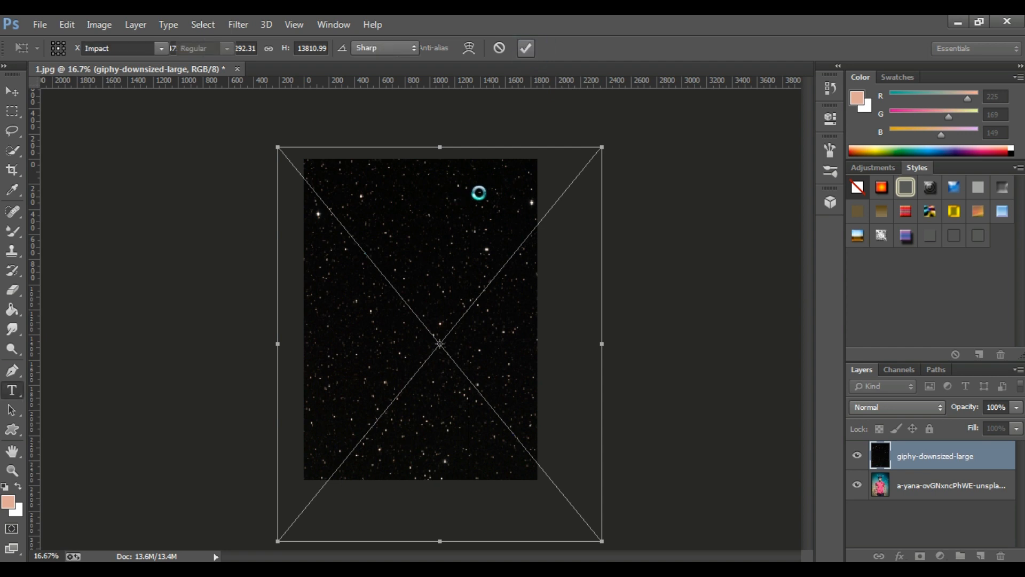
click(897, 406)
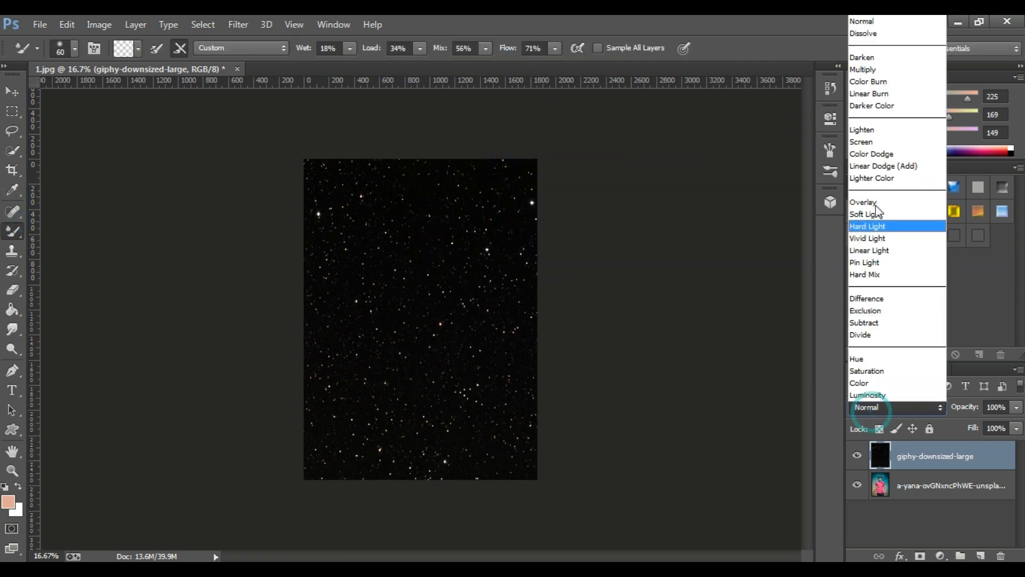
click(881, 147)
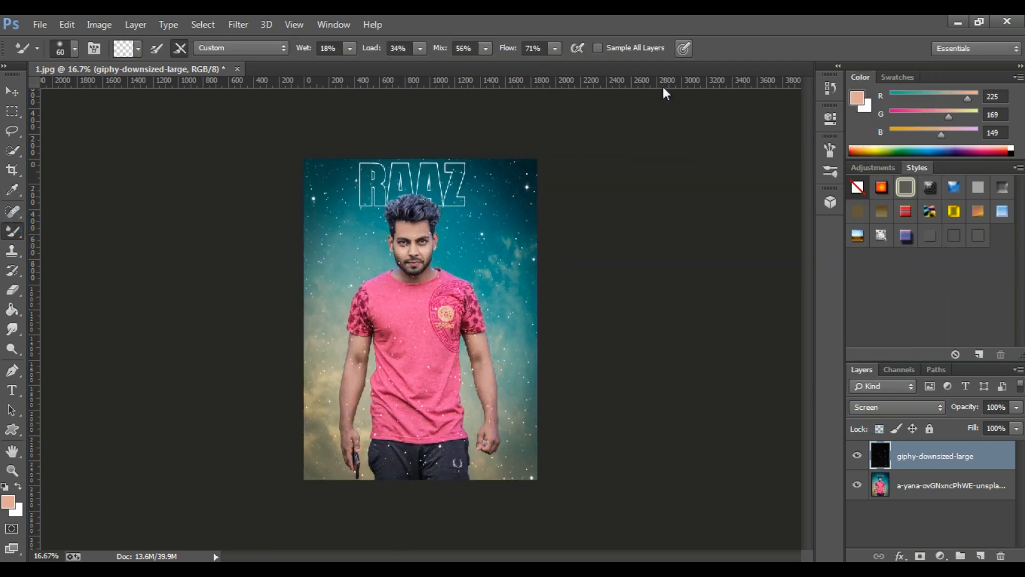
Step: Adjust the star layer's Levels with a black input of 28 and a midtone of 0.63
scroll(465, 226, up, 1)
click(101, 26)
click(315, 82)
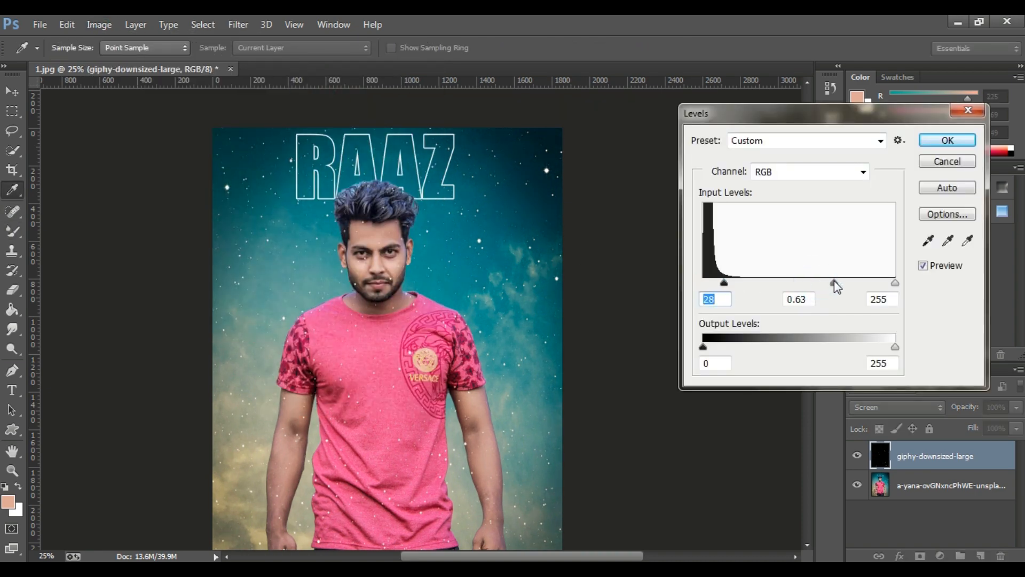
click(947, 140)
Step: Erase the stars covering the man's face and body with a soft 600 px eraser
click(12, 291)
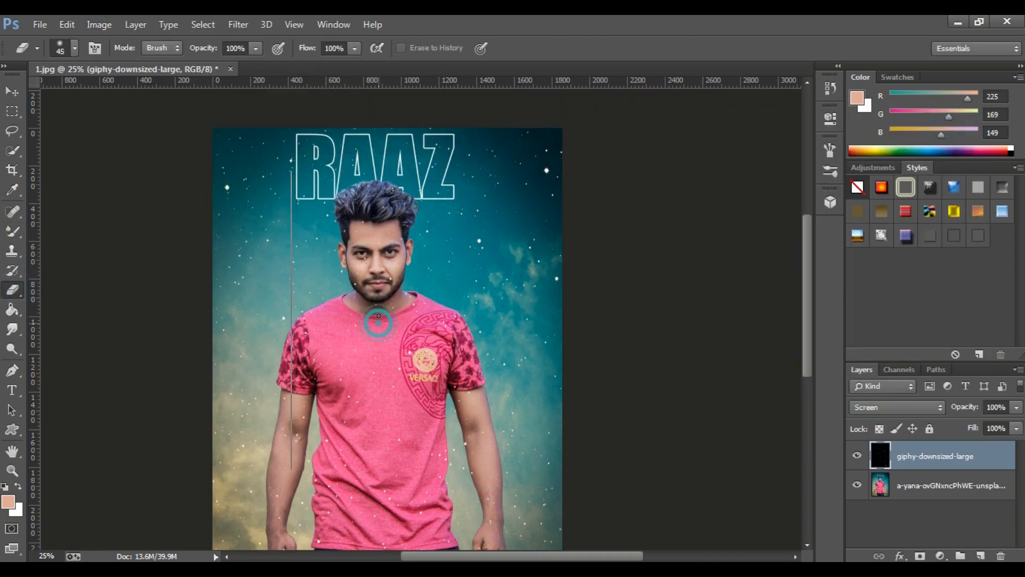
scroll(379, 314, down, 1)
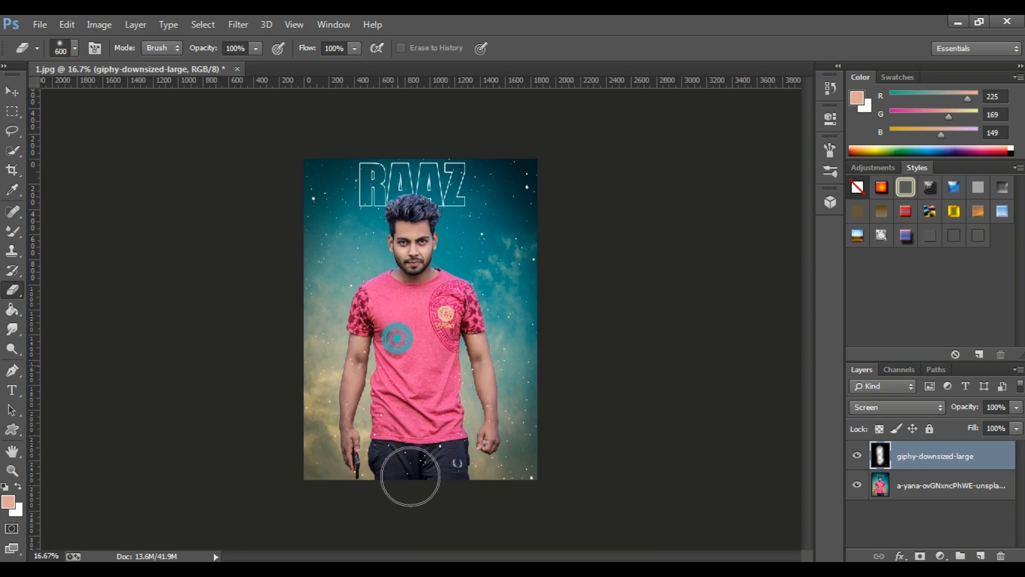
drag(410, 476, 449, 335)
scroll(428, 248, up, 1)
Step: Lower the star layer's fill to 69%
click(1016, 429)
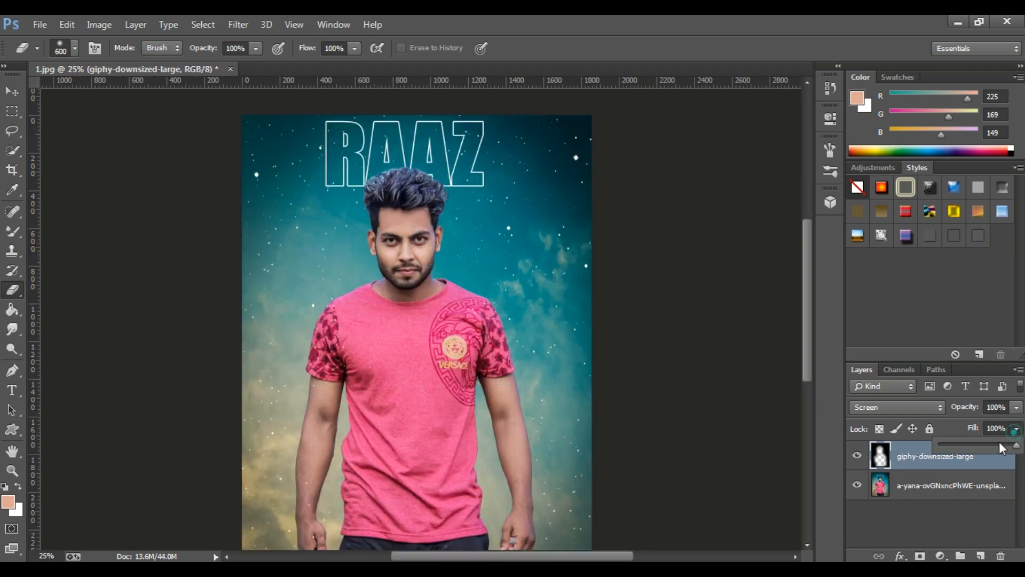
drag(1000, 448, 990, 447)
scroll(518, 287, down, 2)
scroll(518, 287, up, 1)
scroll(518, 287, down, 1)
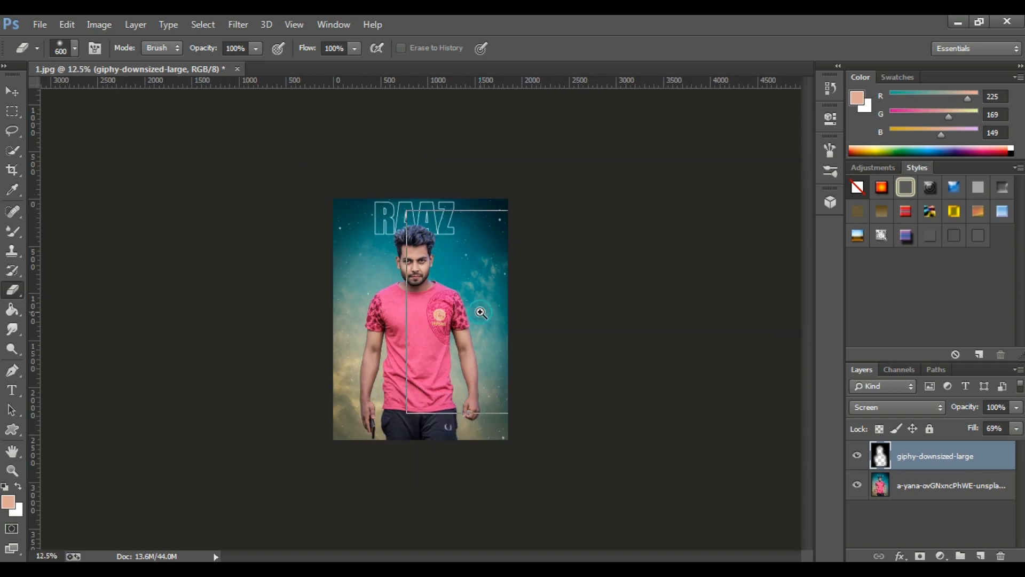
scroll(518, 287, up, 1)
scroll(518, 287, down, 1)
scroll(518, 287, up, 1)
Step: Place the ember picture named images from the Night folder and scale it across the lower half of the canvas
key(alt+Tab)
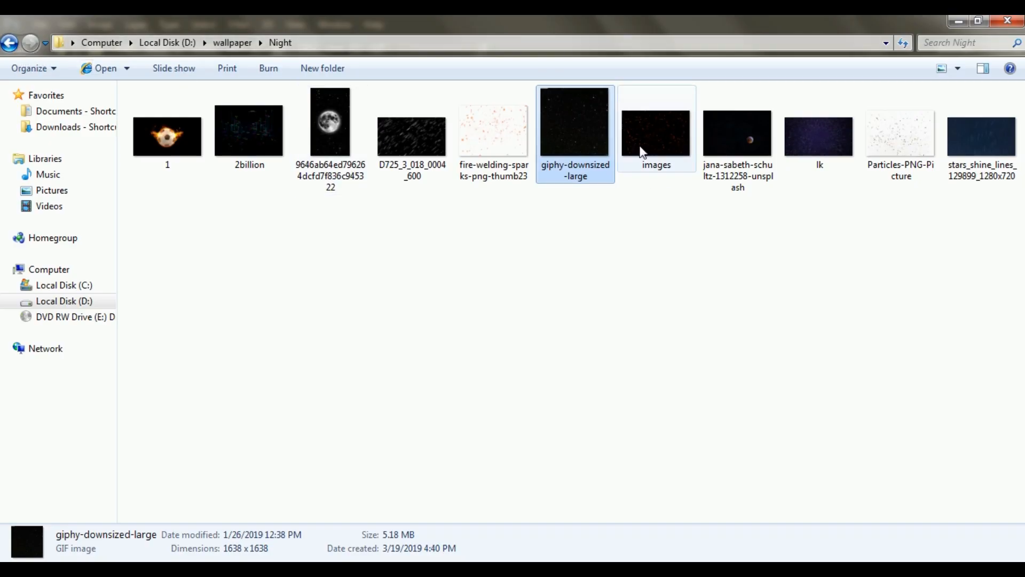
drag(642, 151, 373, 418)
drag(422, 321, 595, 449)
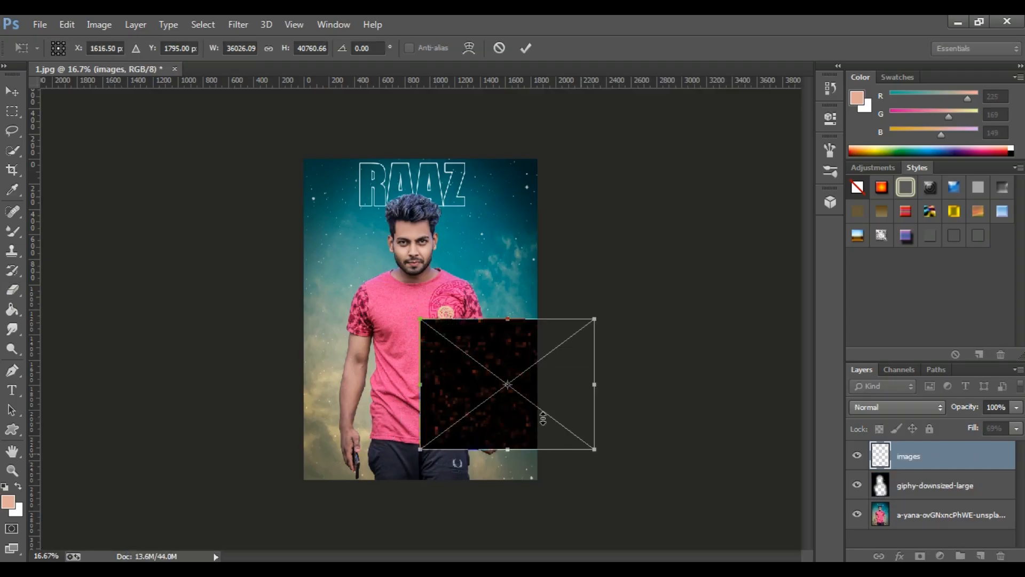
drag(543, 418, 417, 495)
mouse_move(469, 396)
mouse_down()
mouse_move(577, 371)
mouse_move(568, 338)
mouse_up()
click(525, 49)
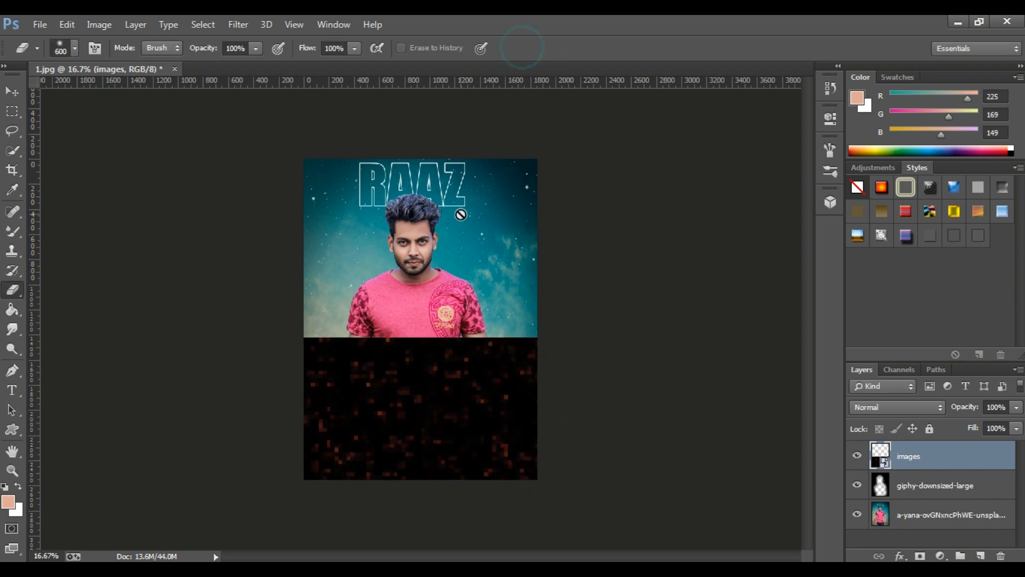
Step: Rasterize the ember layer and set its blend mode to Screen
click(460, 213)
click(524, 237)
click(900, 410)
click(862, 141)
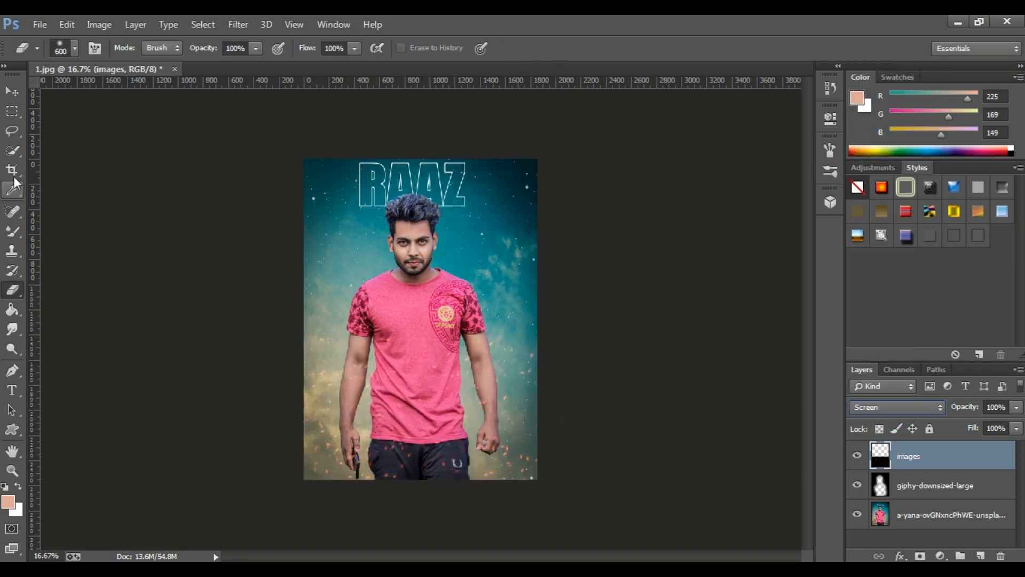
Step: Adjust the ember layer's Levels with a black input of 20
key(ctrl+plus)
click(97, 26)
click(125, 64)
click(289, 79)
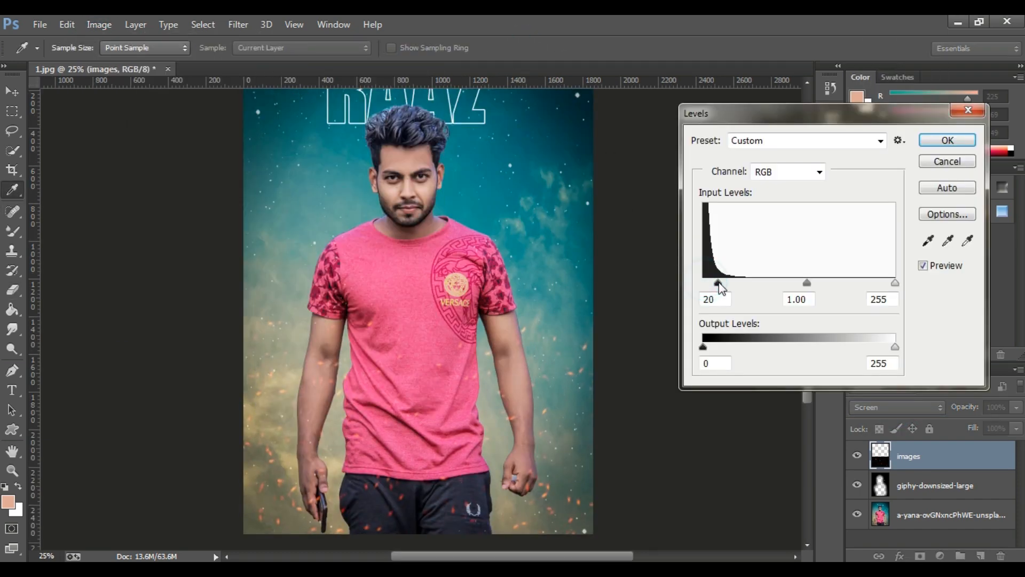
click(929, 161)
Step: Erase the embers over the man's shirt with the 600 px eraser
key(e)
key(ctrl+minus)
key(ctrl+minus)
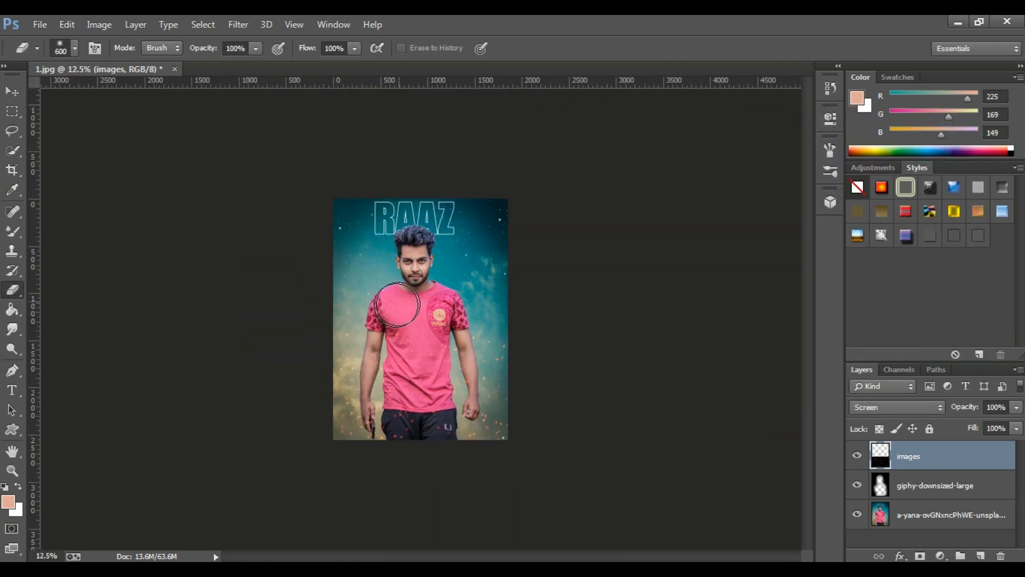
key(ctrl+minus)
key(ctrl+plus)
key(ctrl+plus)
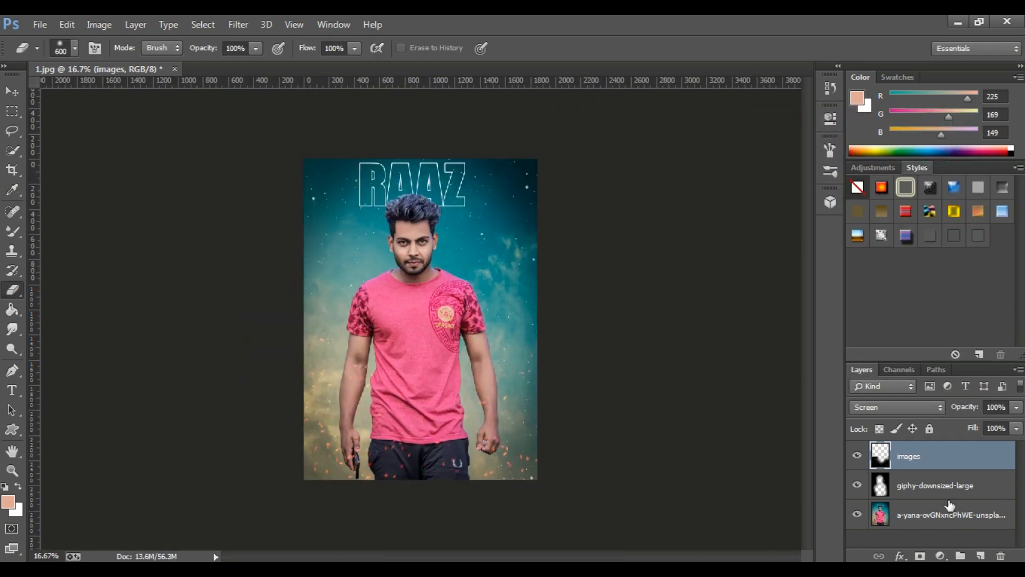
Step: Merge the ember and star layers and set the combined layer's blend mode to Screen
shift+click(934, 484)
right_click(934, 484)
click(696, 448)
click(905, 401)
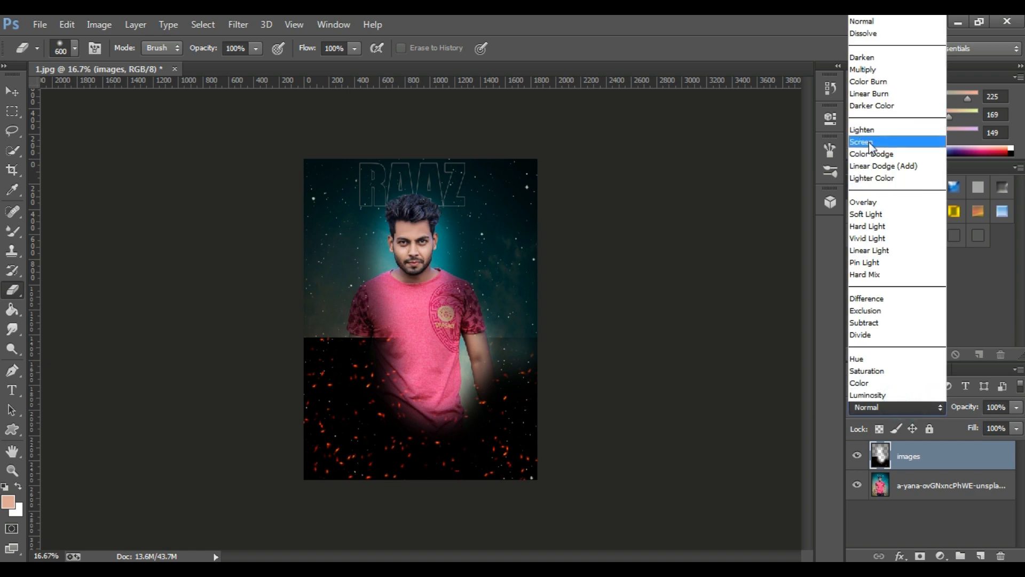
click(876, 139)
Step: Merge the combined effects layer with the portrait layer below it
shift+click(934, 485)
right_click(934, 485)
click(710, 449)
key(ctrl+minus)
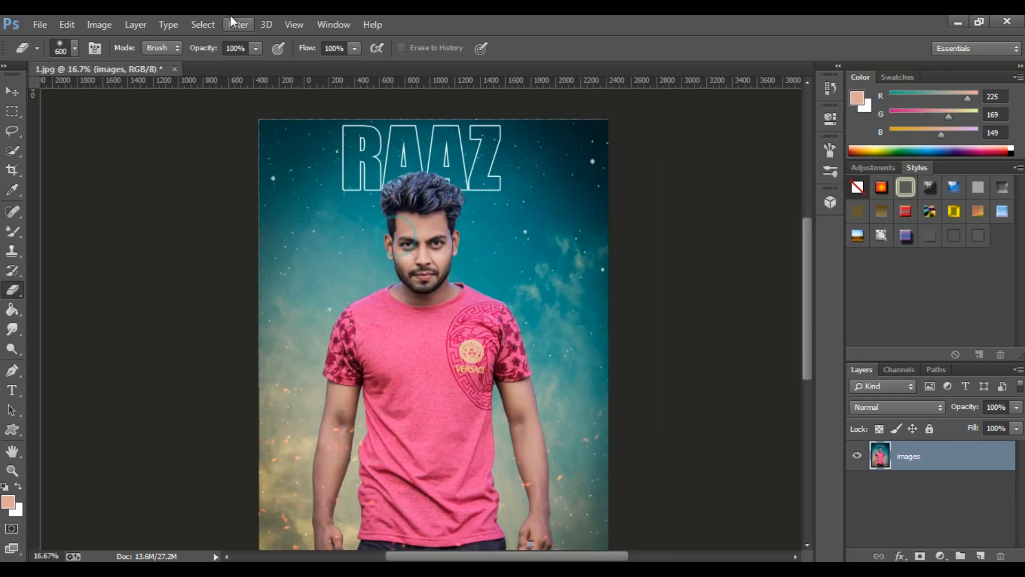
click(233, 24)
click(260, 113)
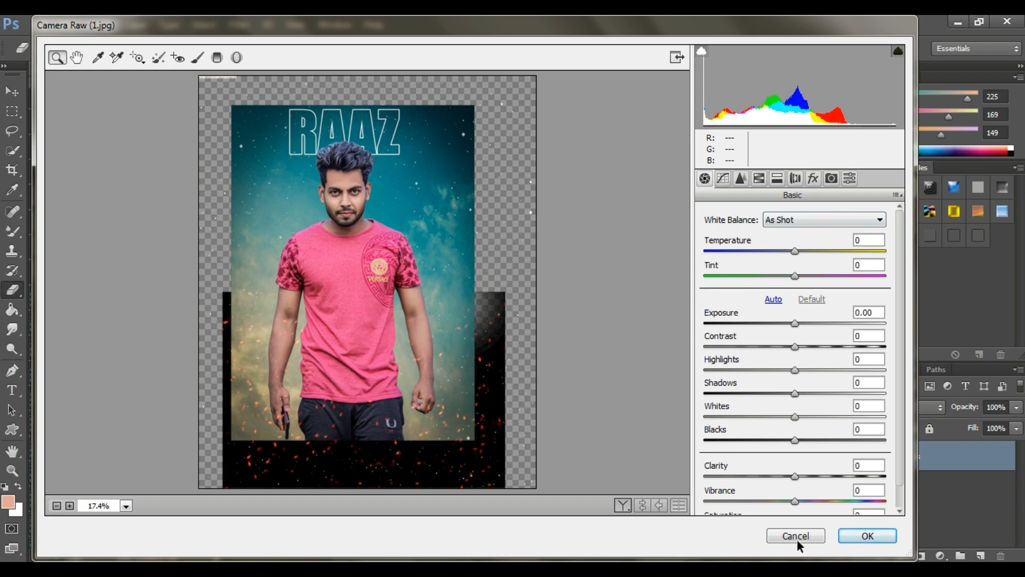
click(798, 539)
Step: Crop the image to the canvas bounds, deleting the pixels that extend beyond it
click(13, 169)
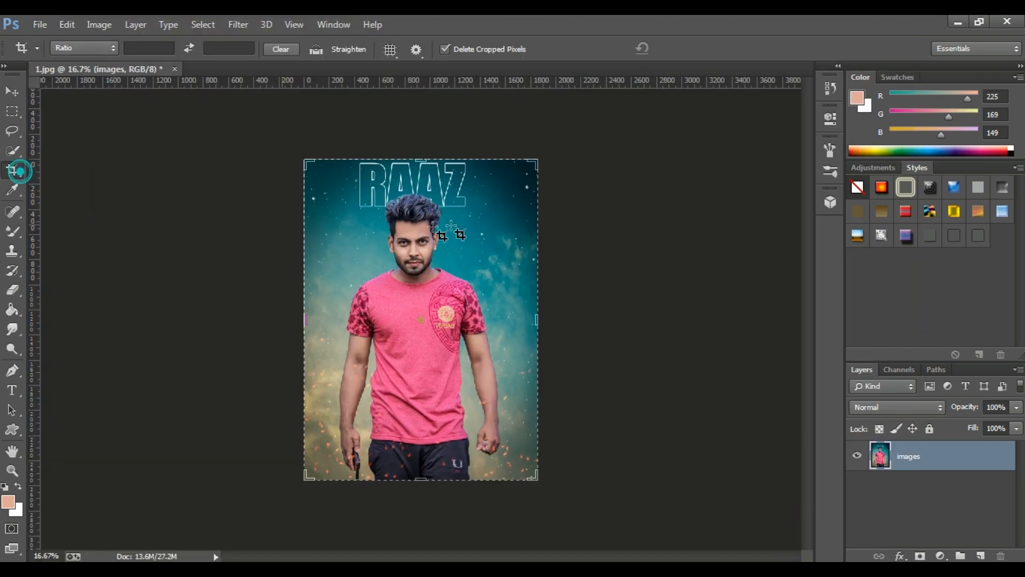
click(453, 228)
click(693, 49)
Step: In Camera Raw's camera calibration, set Blue Primary Hue to -37 and Green Primary Hue to -48
click(239, 25)
click(272, 111)
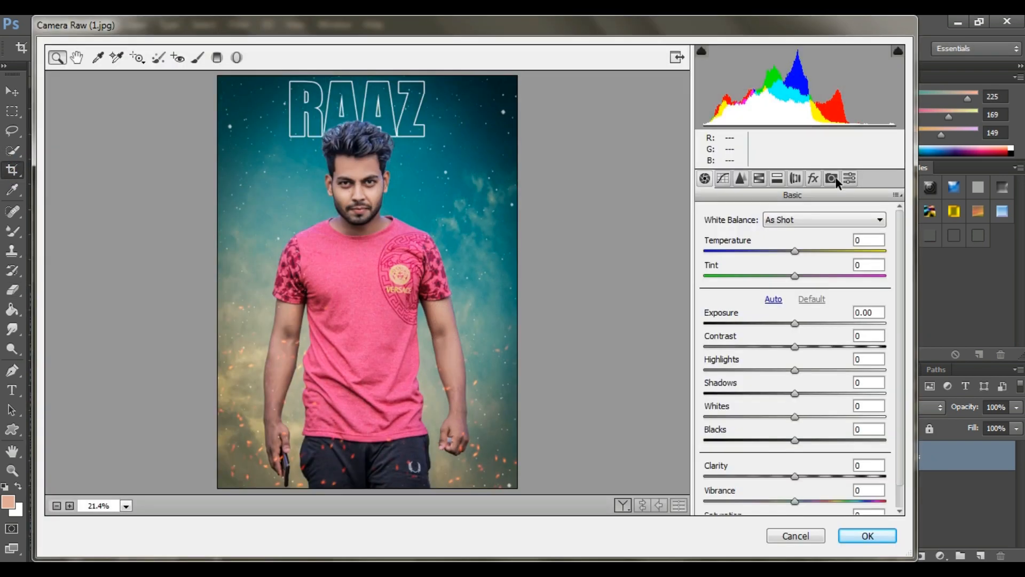
click(832, 179)
drag(800, 462, 766, 461)
drag(798, 392, 756, 392)
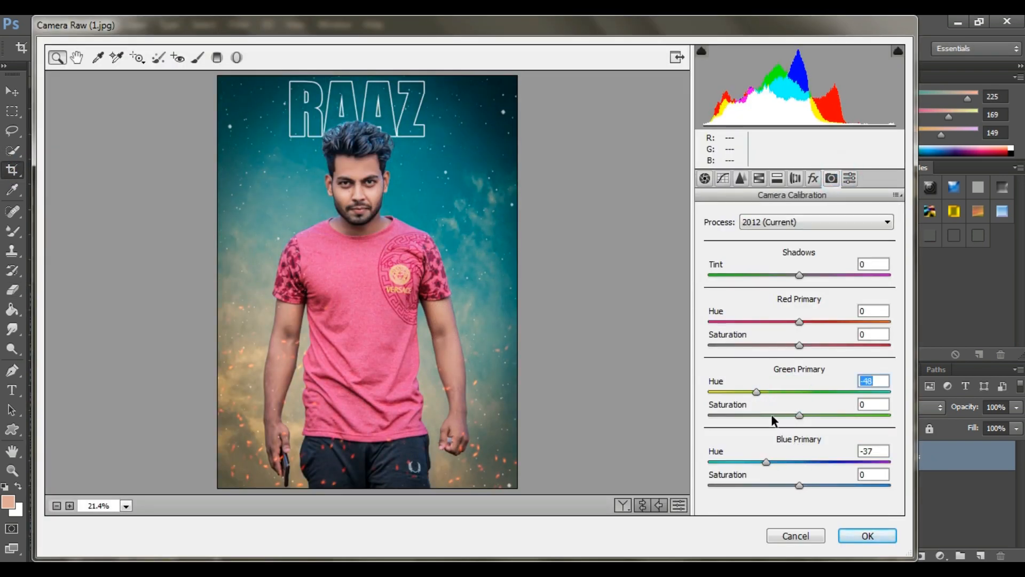
Step: Fine-tune individual color ranges in Camera Raw's HSL adjustments
click(759, 179)
mouse_move(797, 311)
mouse_down()
mouse_move(811, 312)
mouse_move(792, 310)
mouse_up()
click(746, 236)
drag(799, 386, 830, 386)
Step: Set the parametric tone curve's Highlights to +3
click(723, 178)
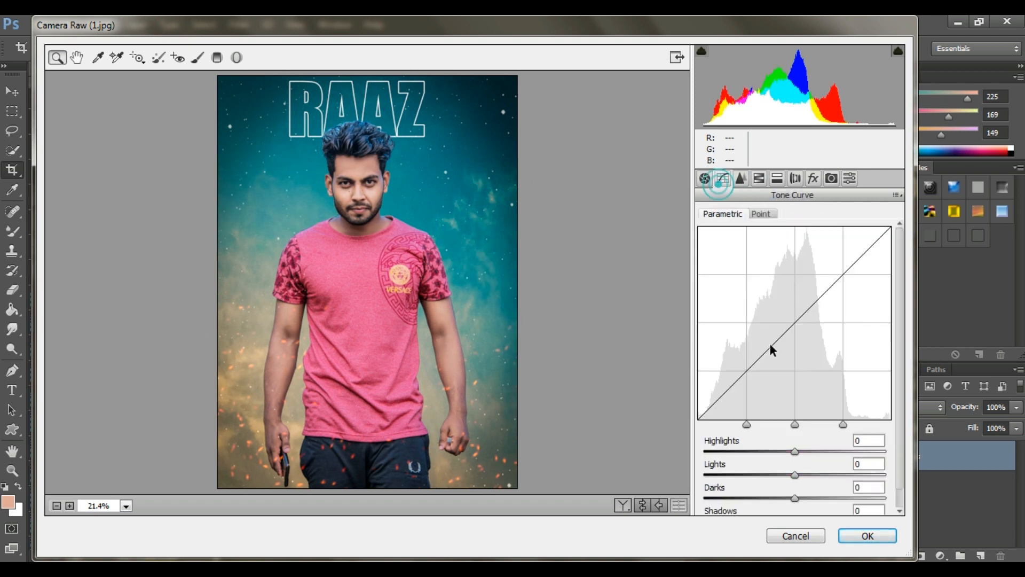
drag(801, 451, 806, 451)
mouse_move(794, 475)
mouse_down()
mouse_move(805, 473)
mouse_move(795, 475)
mouse_up()
drag(805, 452, 797, 451)
drag(900, 470, 899, 489)
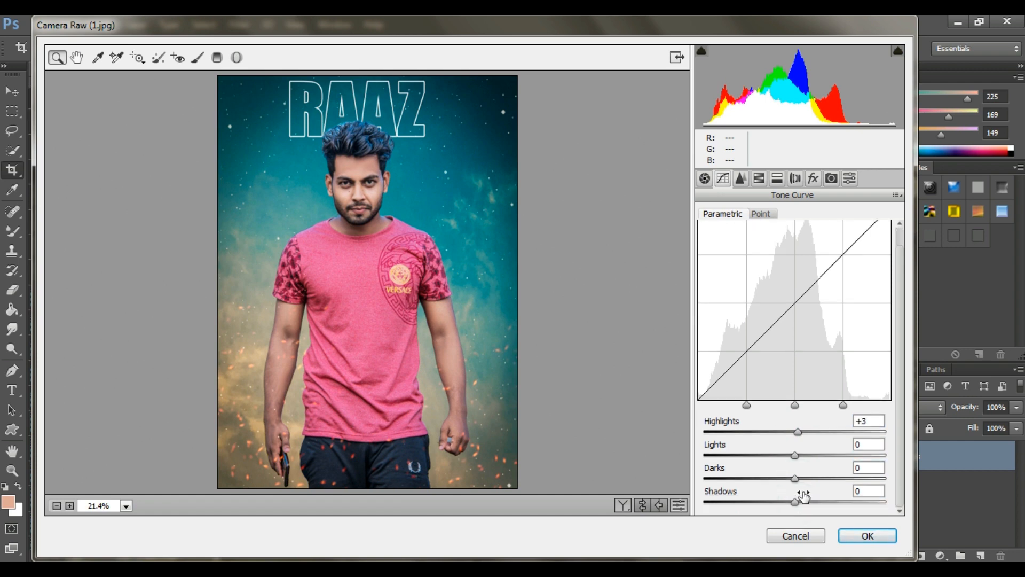
Step: Darken the image edges slightly with a post-crop vignette and apply the Camera Raw filter
click(813, 178)
drag(795, 427, 783, 426)
click(868, 535)
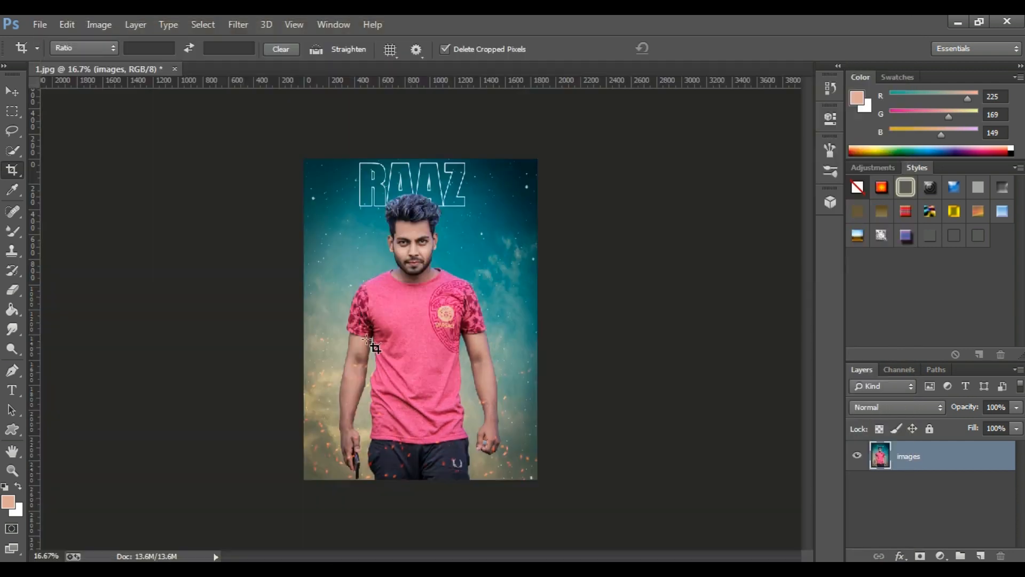
ctrl+click(430, 224)
alt+click(430, 224)
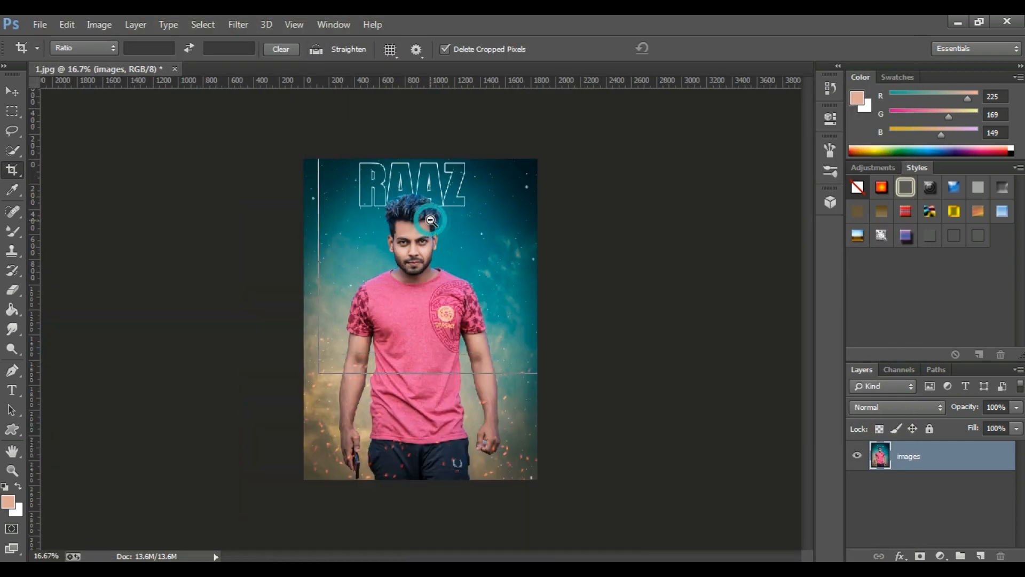